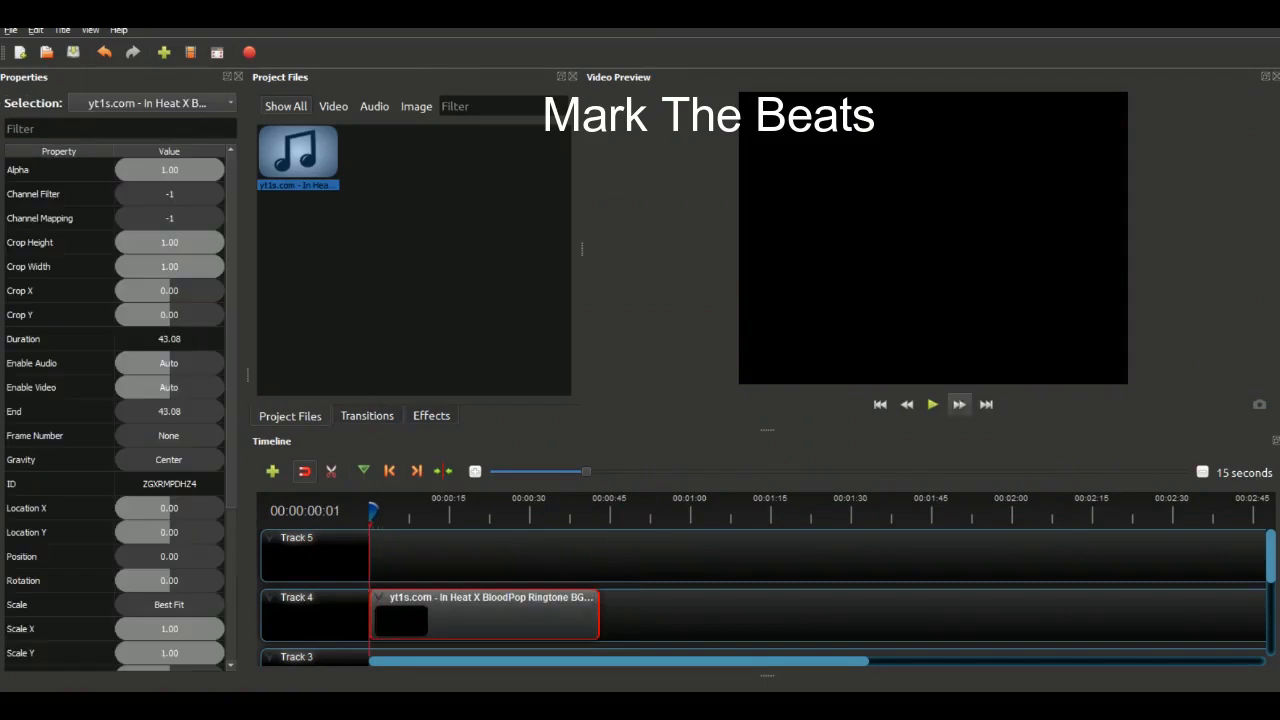
# Clear the old song from Track 4 and the project, and import it again at the start of Track 5
pyautogui.rightClick(545, 620)
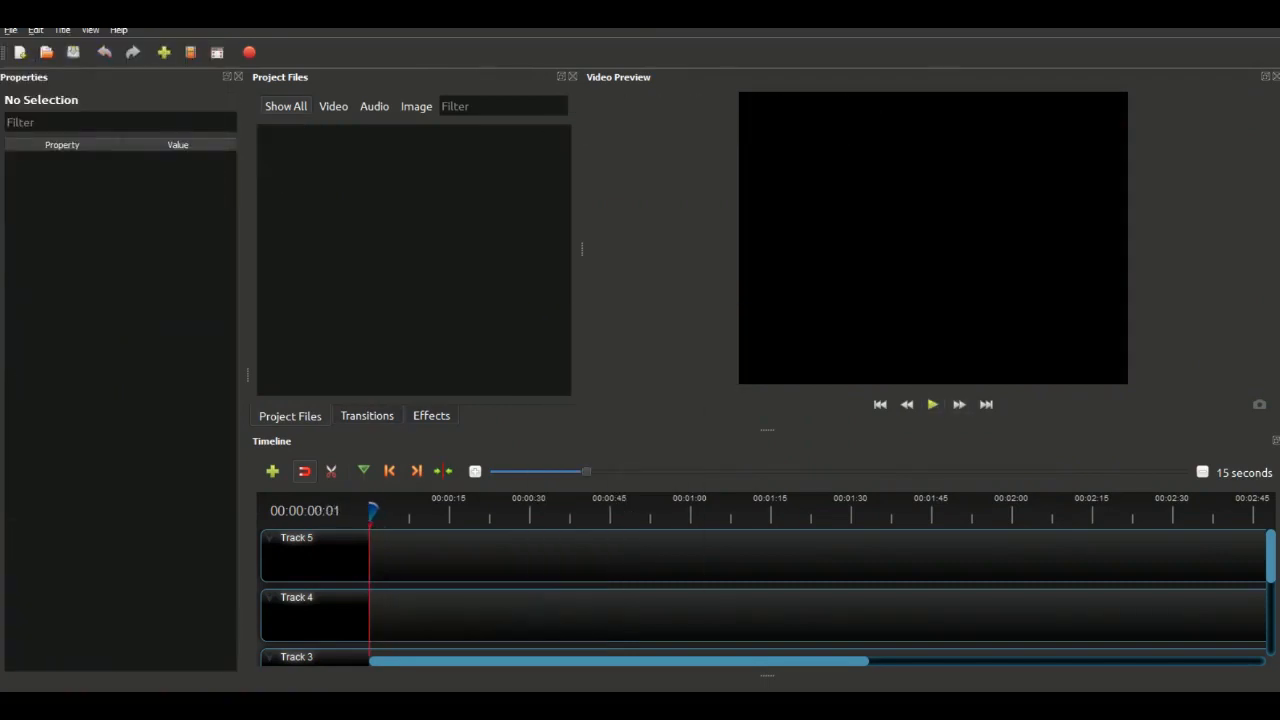
pyautogui.hotkey('ctrl', 'f')
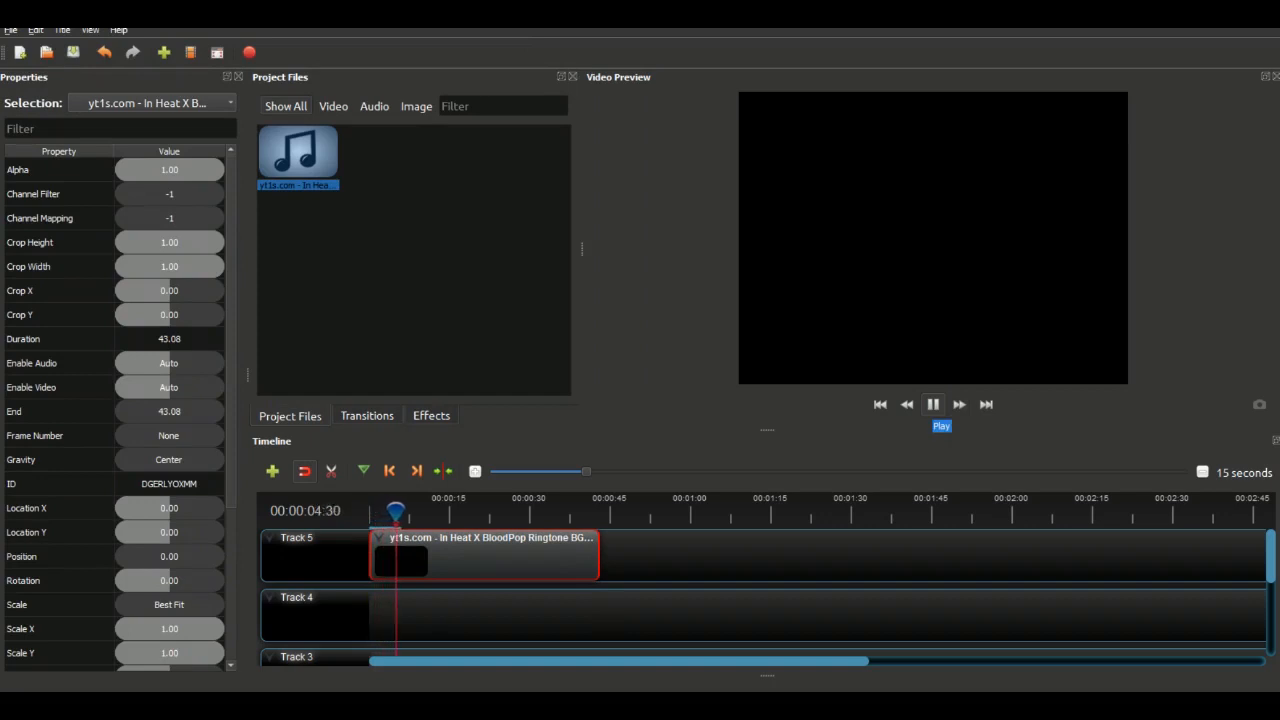
# Slice the song on Track 5 at about 00:00:03:15, keeping the right side, and move it to the timeline start
pyautogui.click(880, 404)
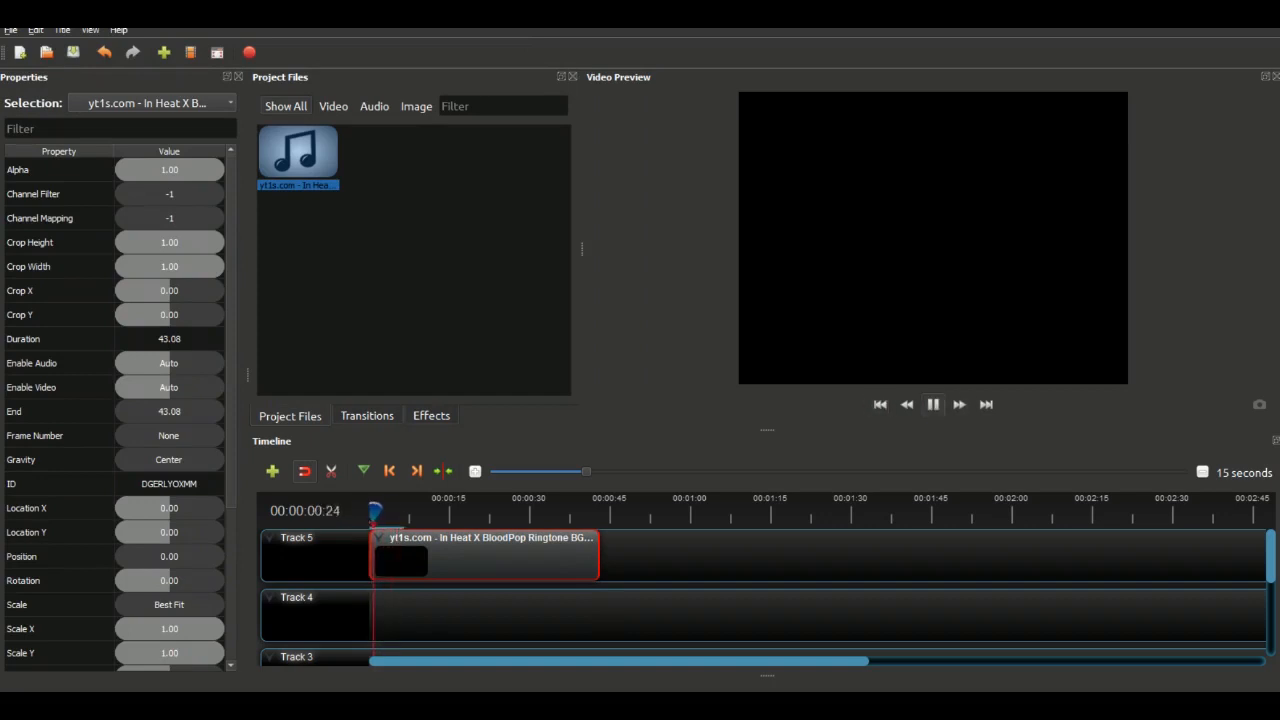
pyautogui.click(933, 404)
pyautogui.hotkey('ctrl', '=')
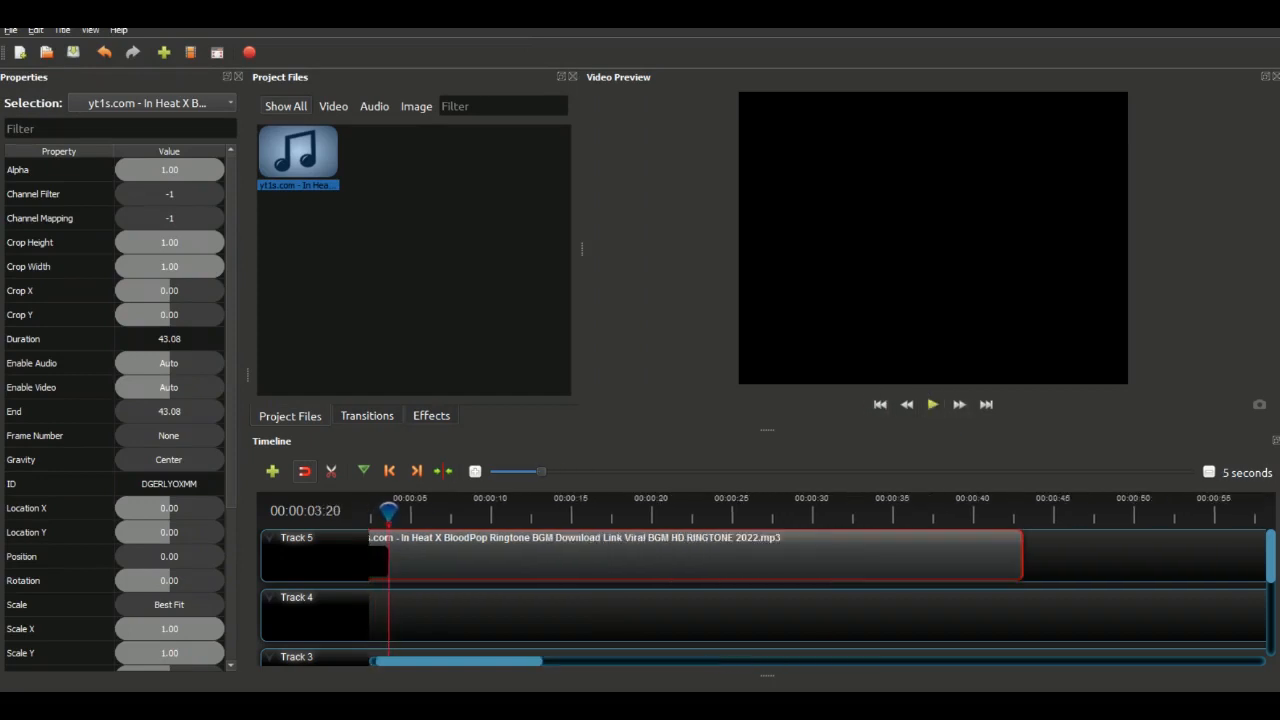
pyautogui.click(933, 404)
pyautogui.click(933, 404)
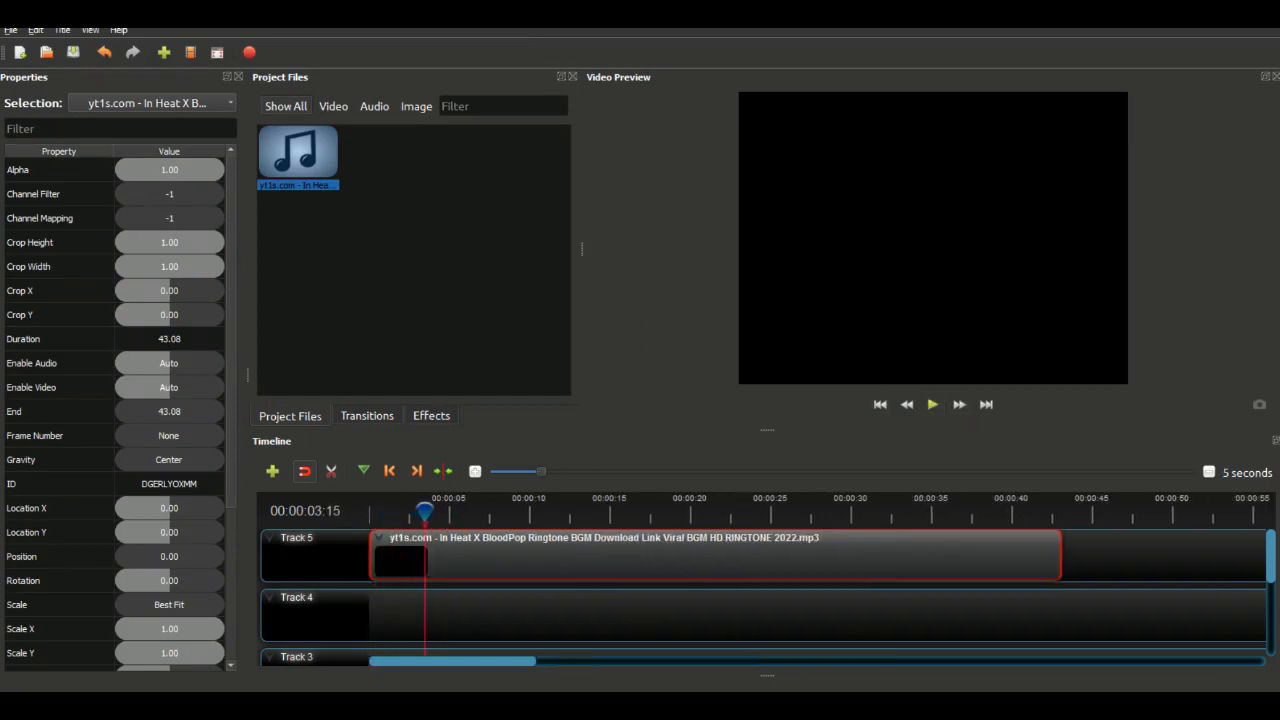
pyautogui.rightClick(446, 534)
pyautogui.moveTo(500, 452)
pyautogui.click(672, 487)
pyautogui.moveTo(478, 550); pyautogui.dragTo(424, 550)
# Play the song from the start and place a timeline marker on each beat through about the first six seconds
pyautogui.click(408, 512)
pyautogui.click(933, 404)
pyautogui.click(380, 512)
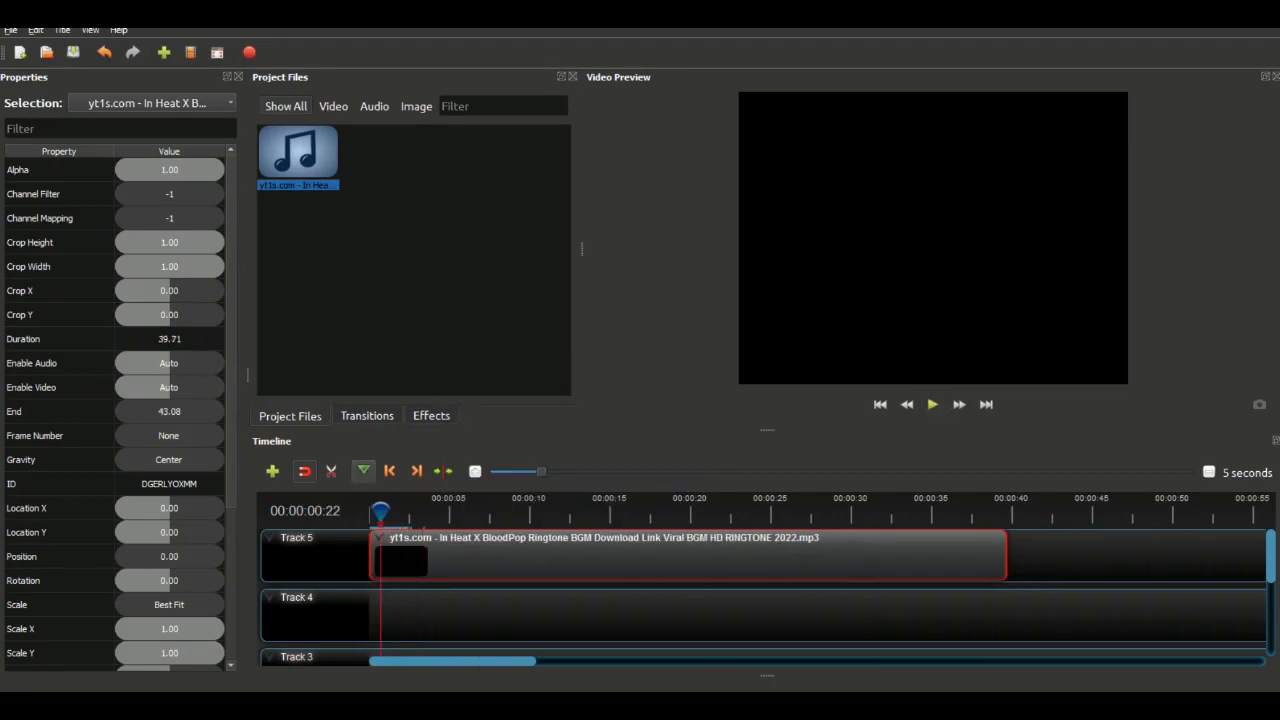
pyautogui.click(933, 404)
pyautogui.click(933, 404)
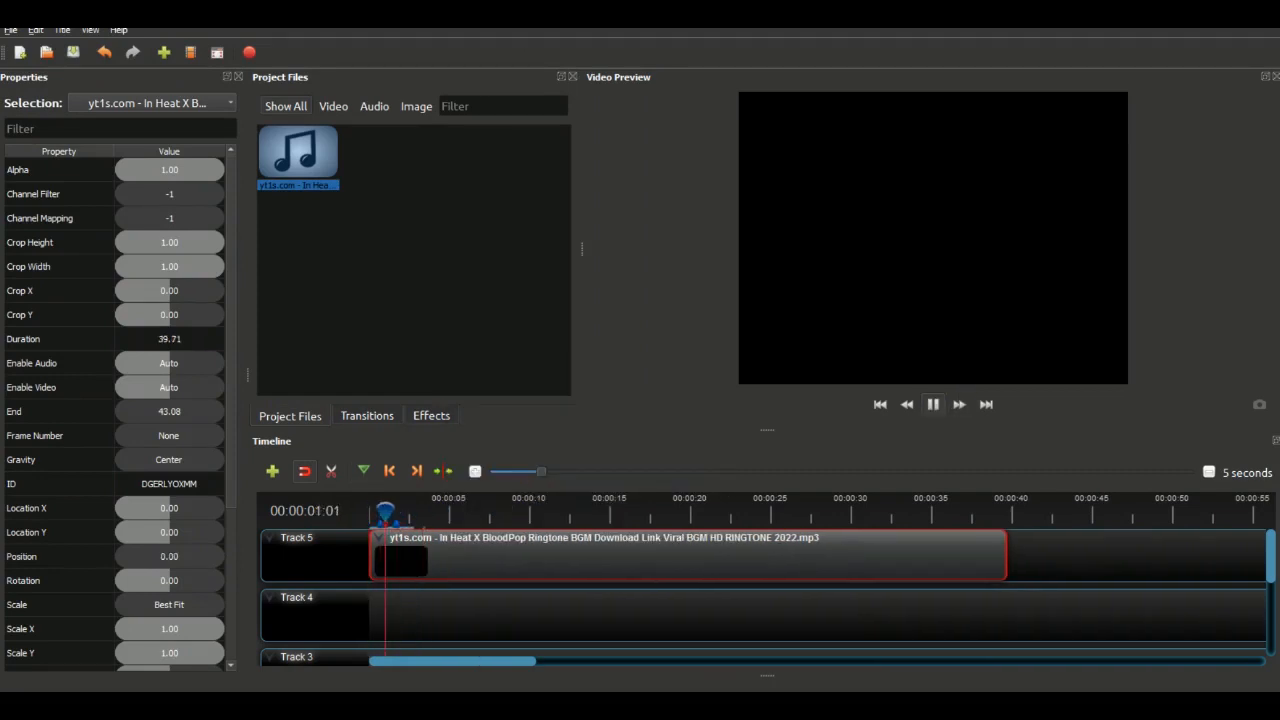
pyautogui.click(933, 404)
pyautogui.click(933, 404)
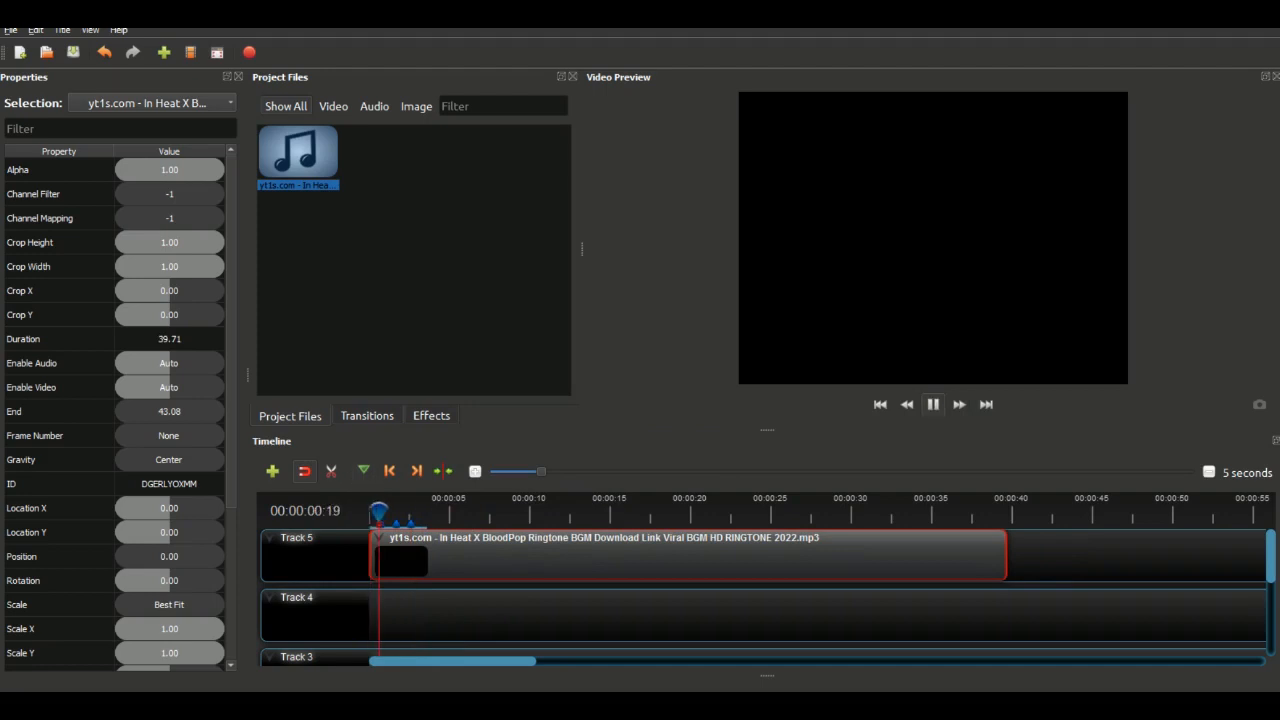
pyautogui.click(933, 404)
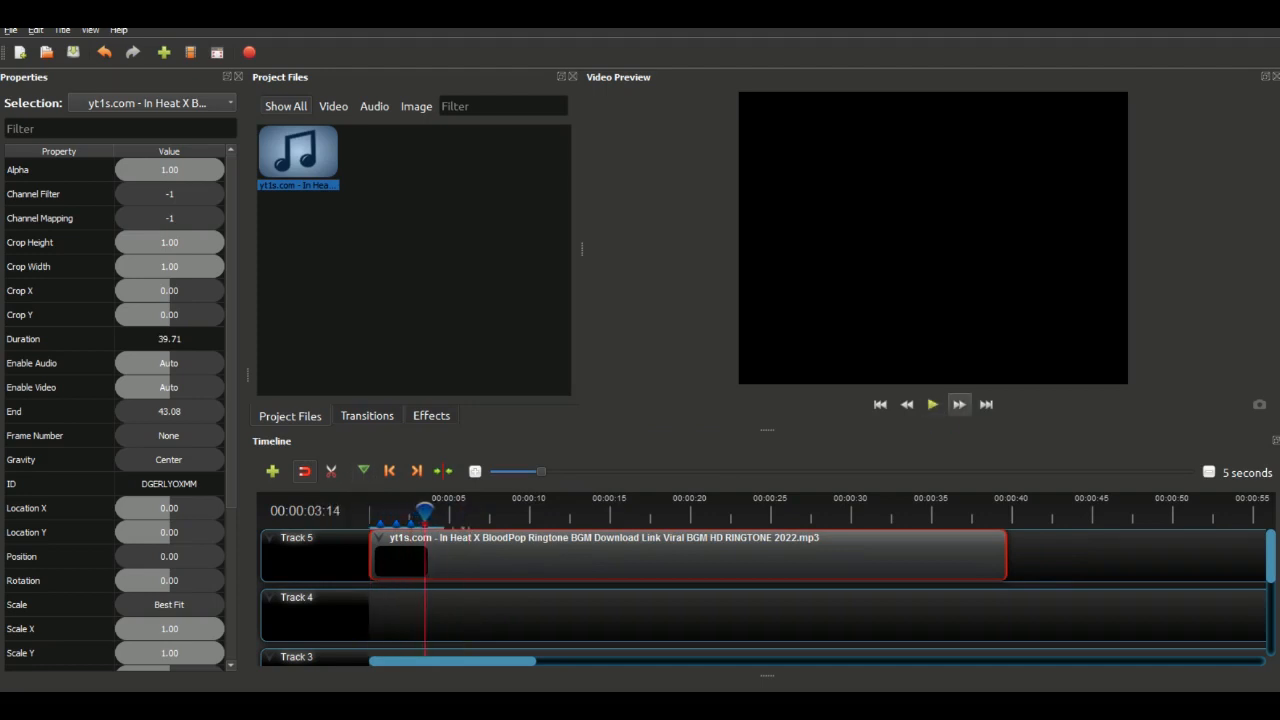
pyautogui.click(933, 404)
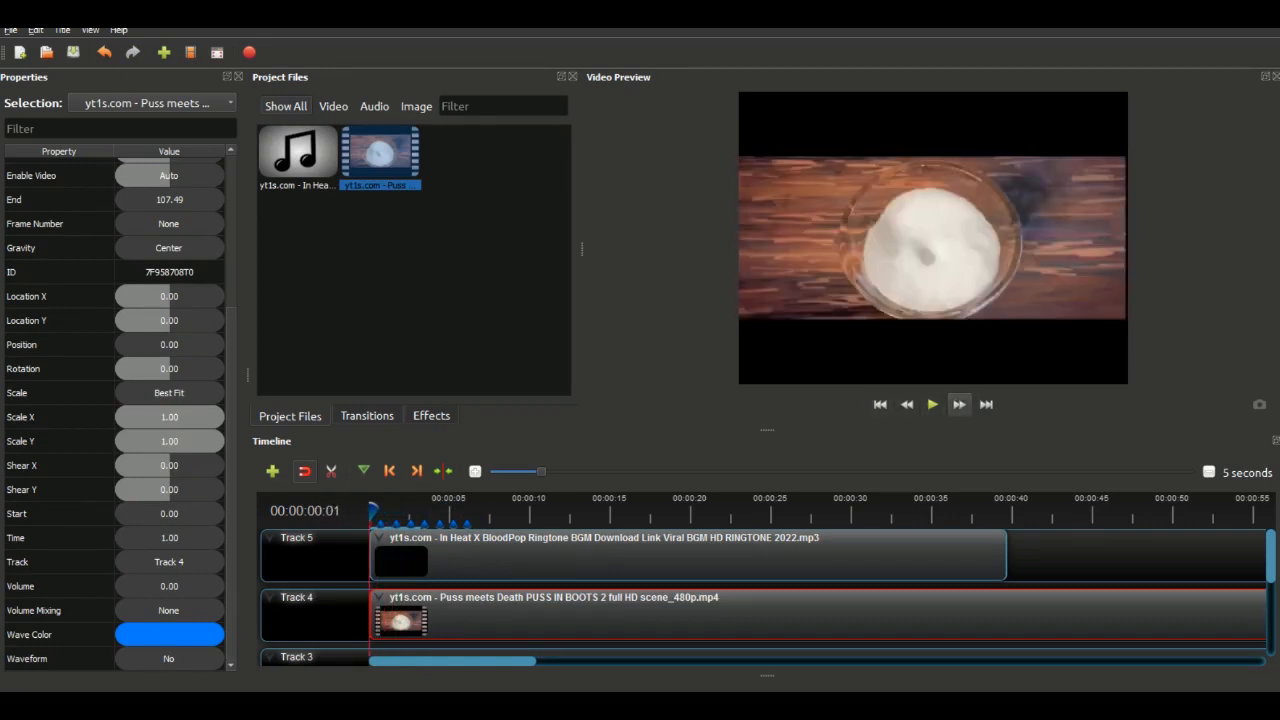
# Slice the song on Track 5 at 00:00:00:13, keeping the right side
pyautogui.click(958, 404)
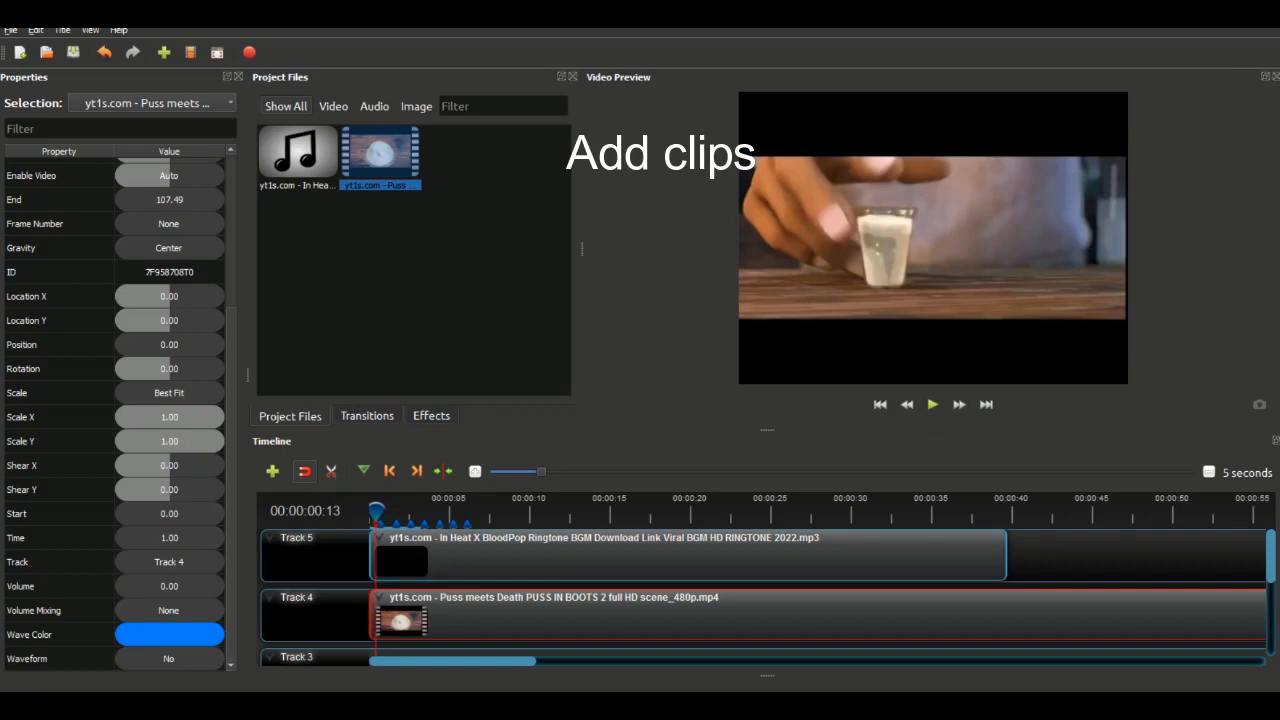
pyautogui.click(403, 548)
pyautogui.rightClick(403, 548)
pyautogui.moveTo(490, 467)
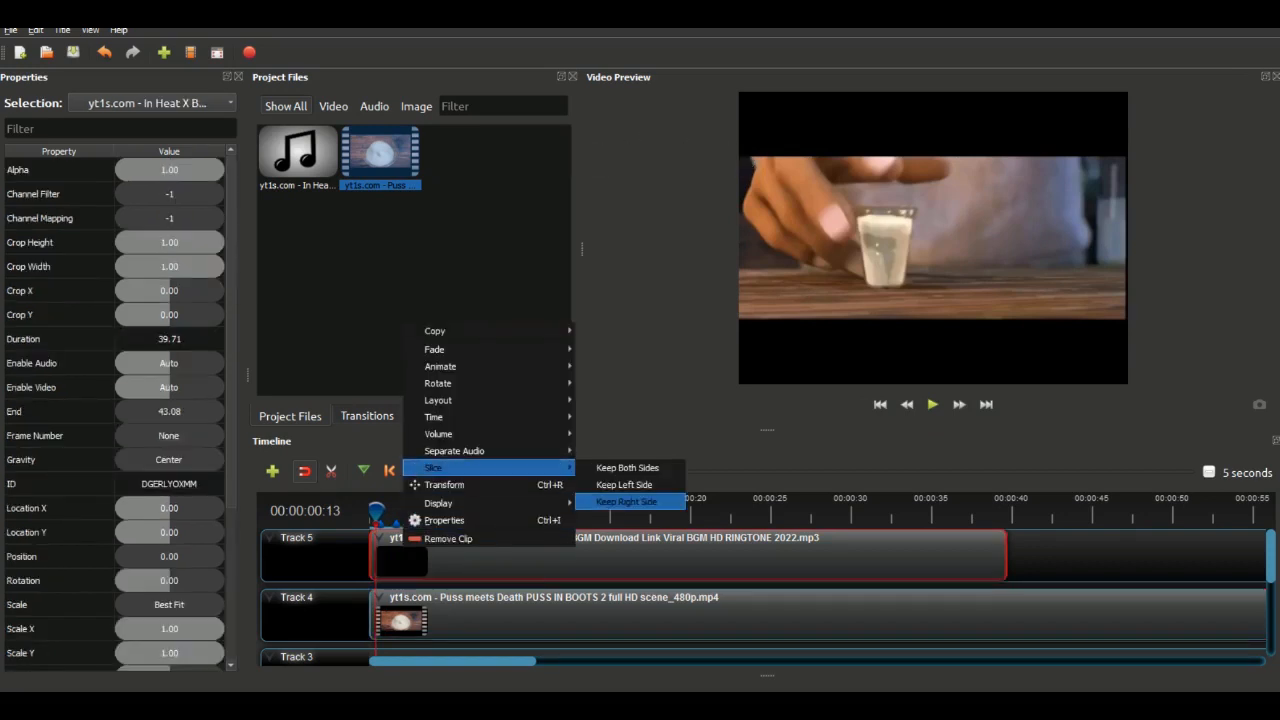
pyautogui.click(626, 501)
# Preview the Puss in Boots video and slice it on Track 4 at 00:00:00:20, keeping the right side
pyautogui.press('space')
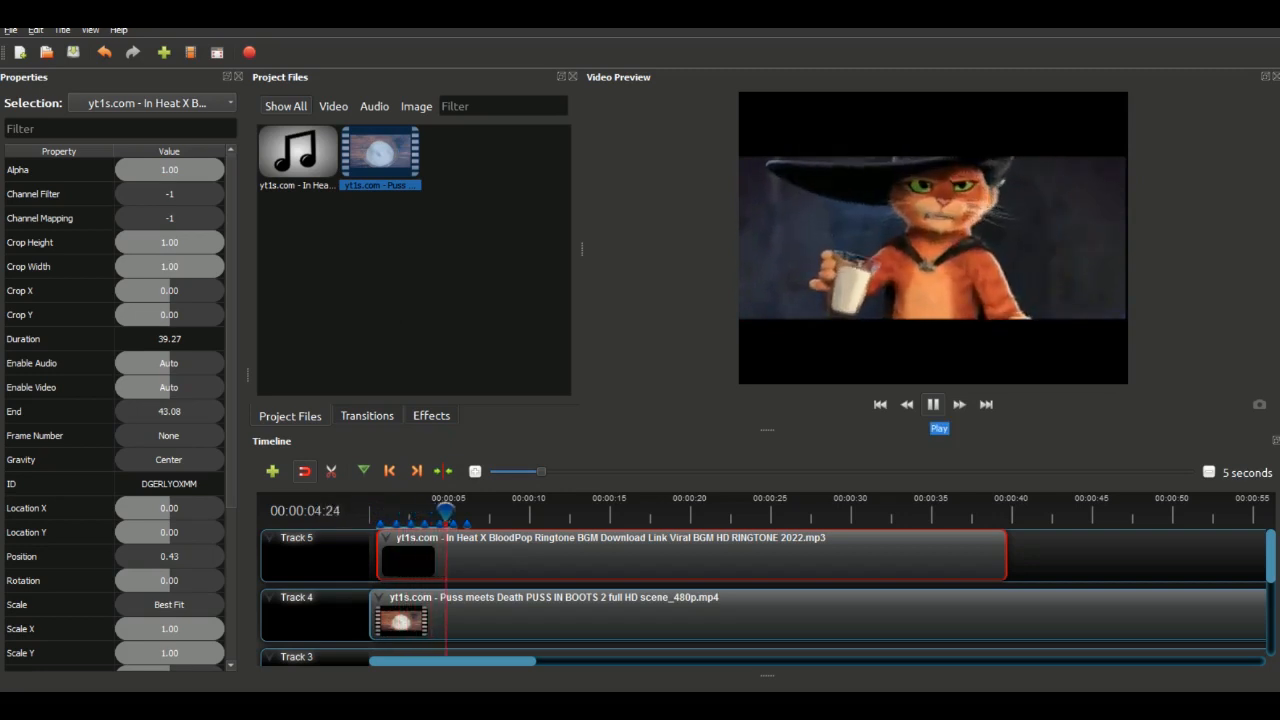
pyautogui.press('space')
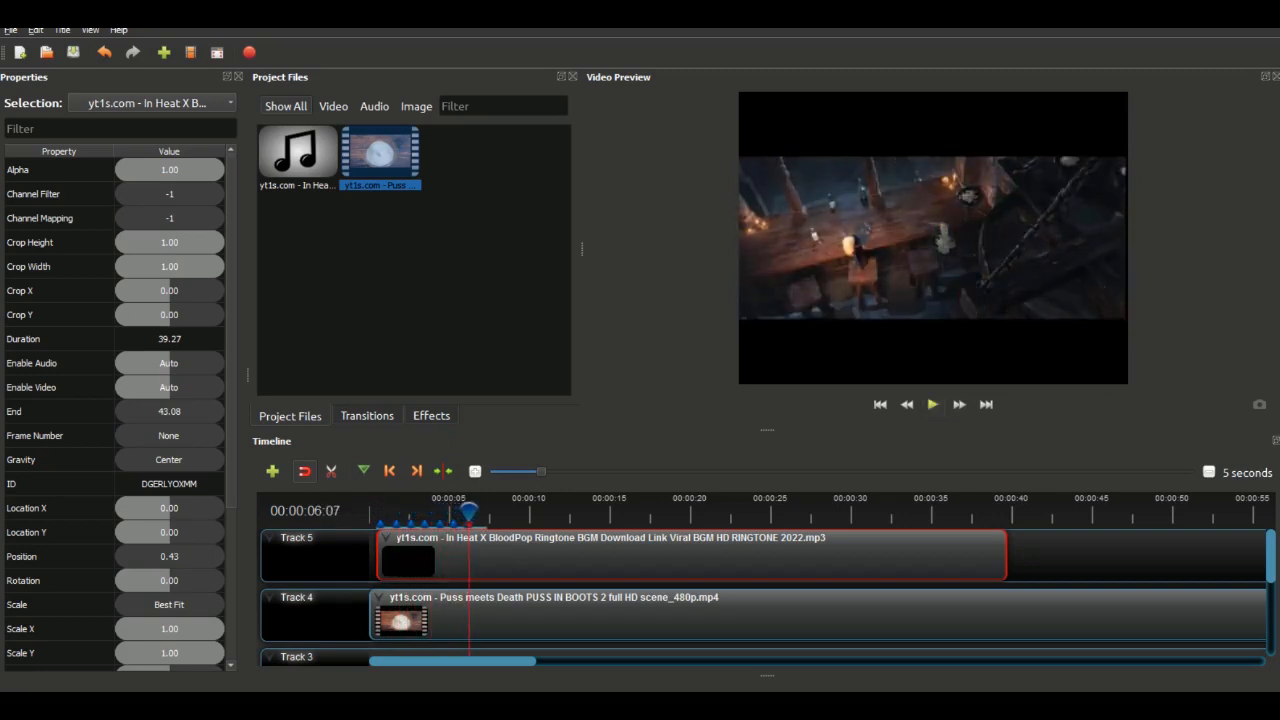
pyautogui.moveTo(469, 512); pyautogui.dragTo(380, 512)
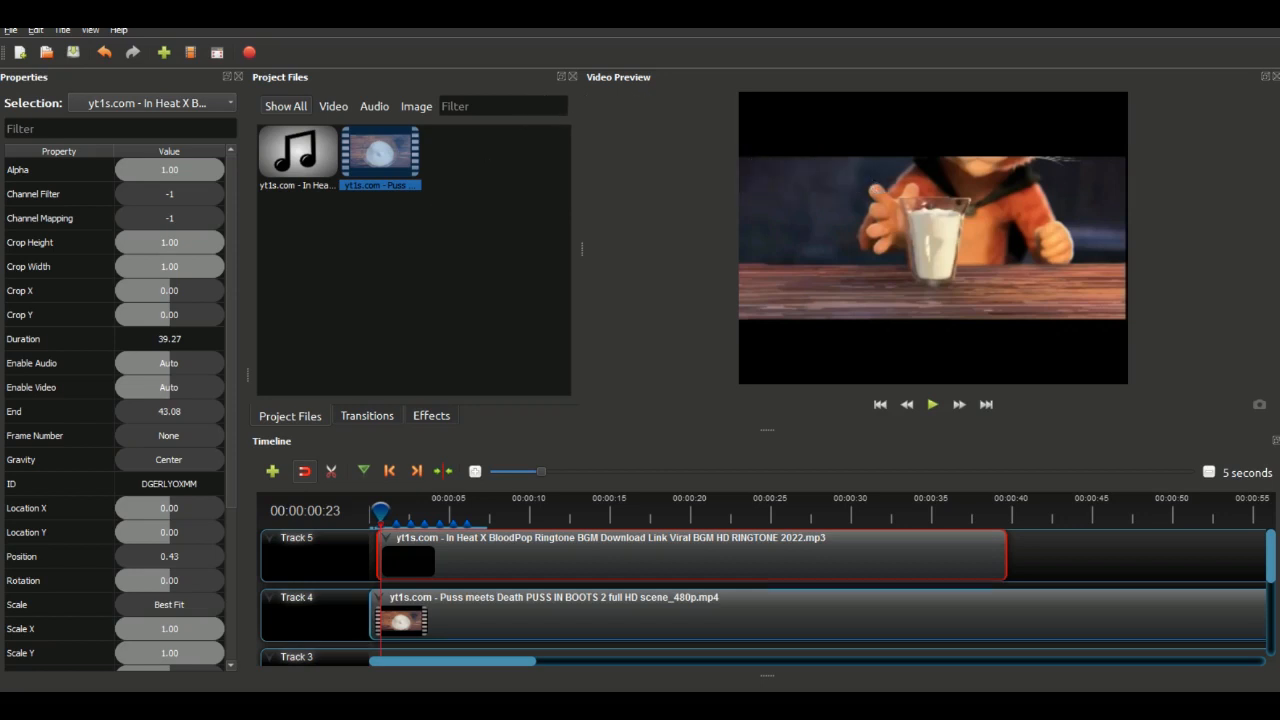
pyautogui.moveTo(380, 512); pyautogui.dragTo(379, 512)
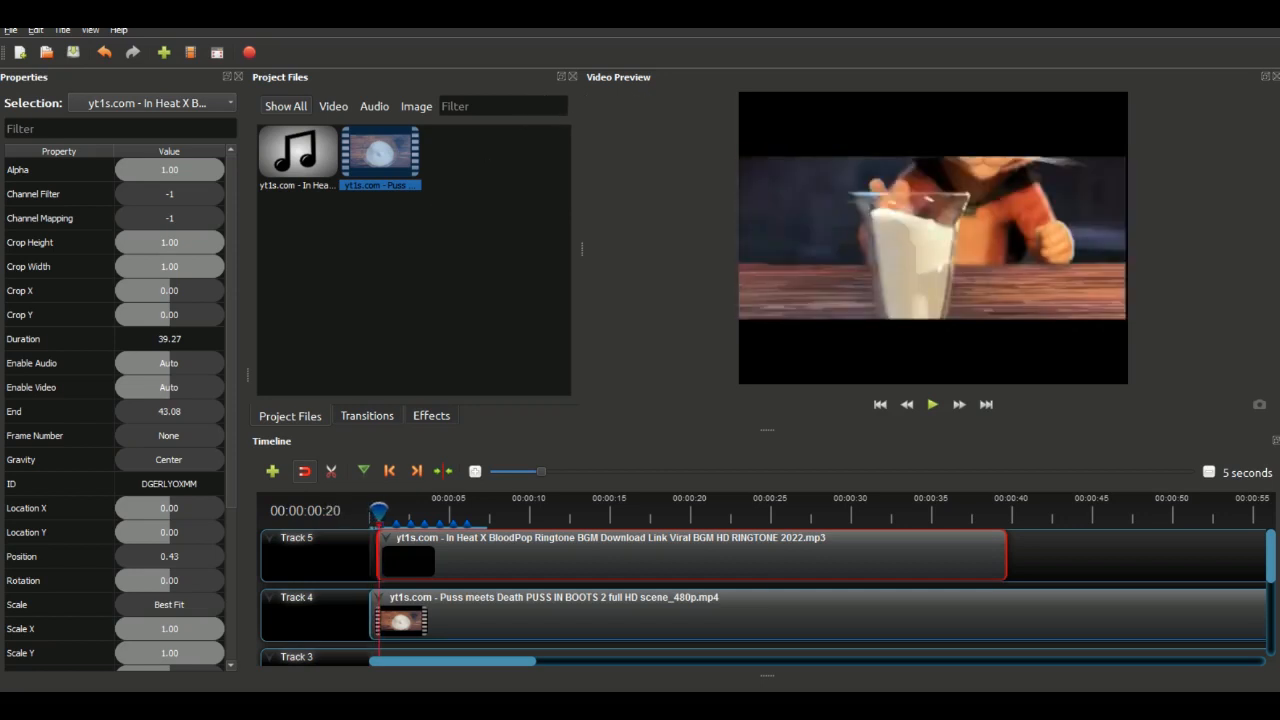
pyautogui.rightClick(400, 605)
pyautogui.moveTo(480, 514)
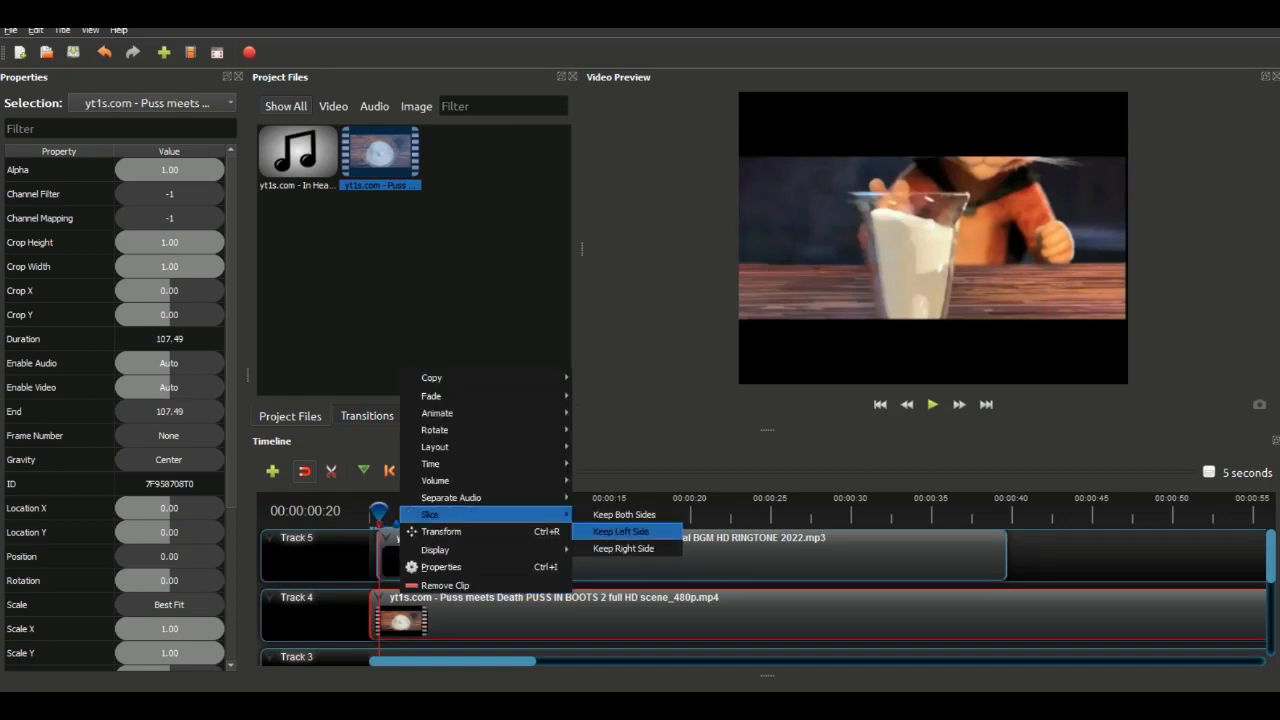
pyautogui.click(623, 548)
# Slice the video on Track 4 at 00:00:01:07, keeping both sides
pyautogui.press('space')
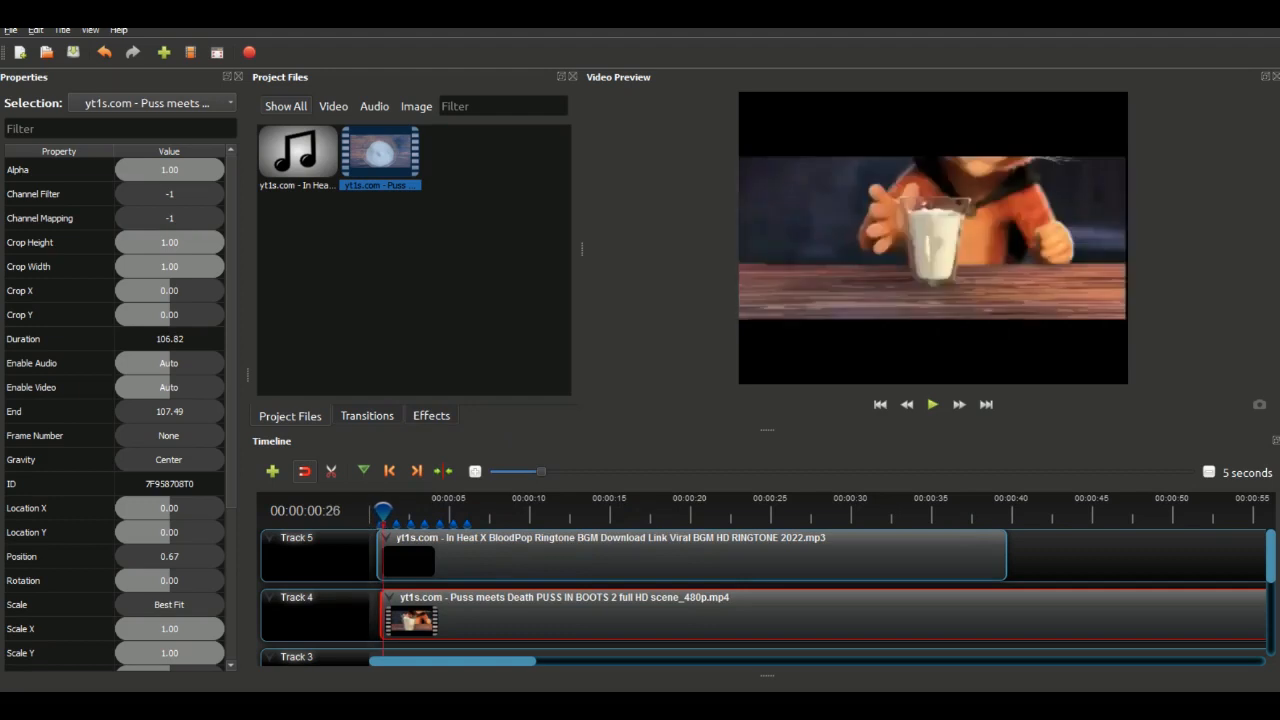
pyautogui.rightClick(392, 614)
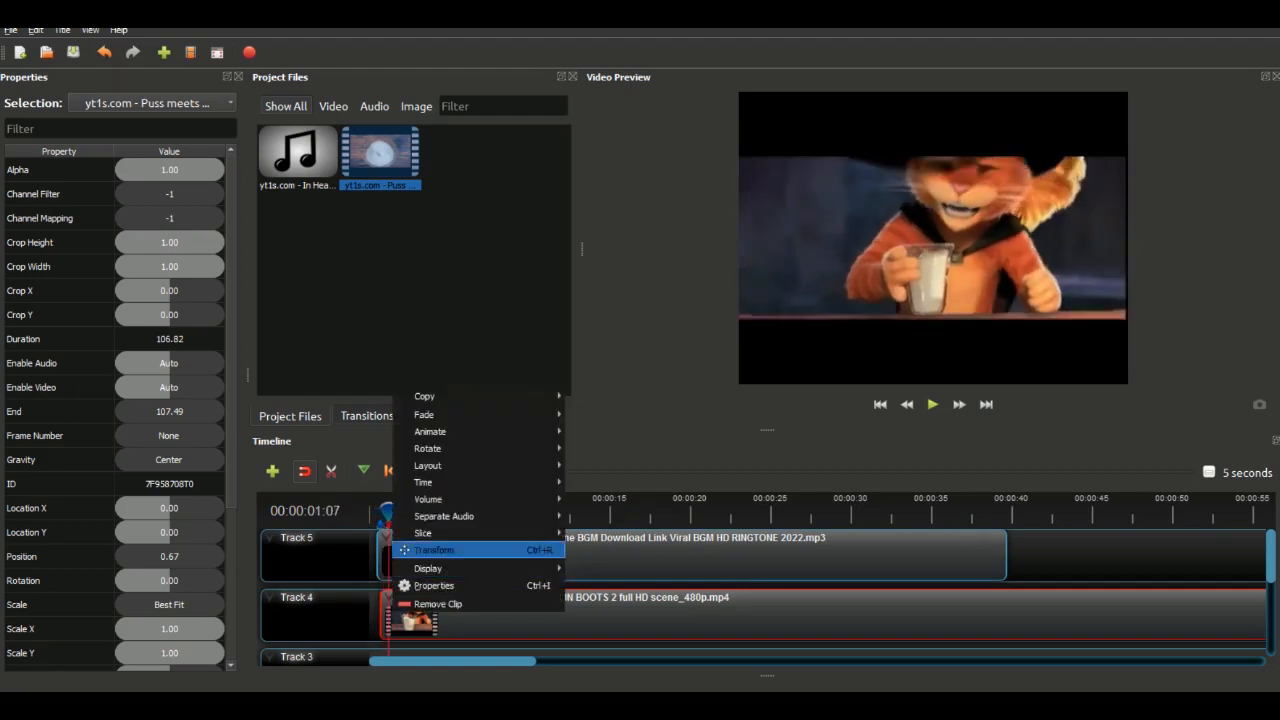
pyautogui.moveTo(420, 533)
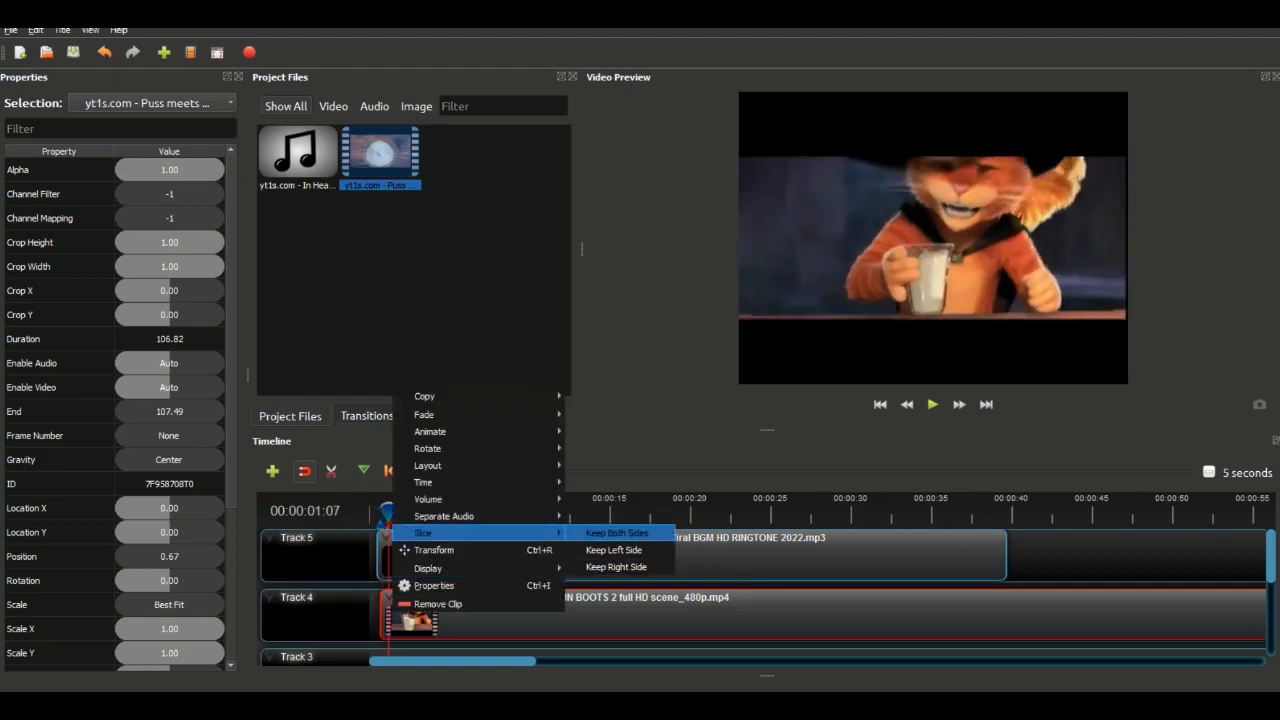
pyautogui.click(617, 533)
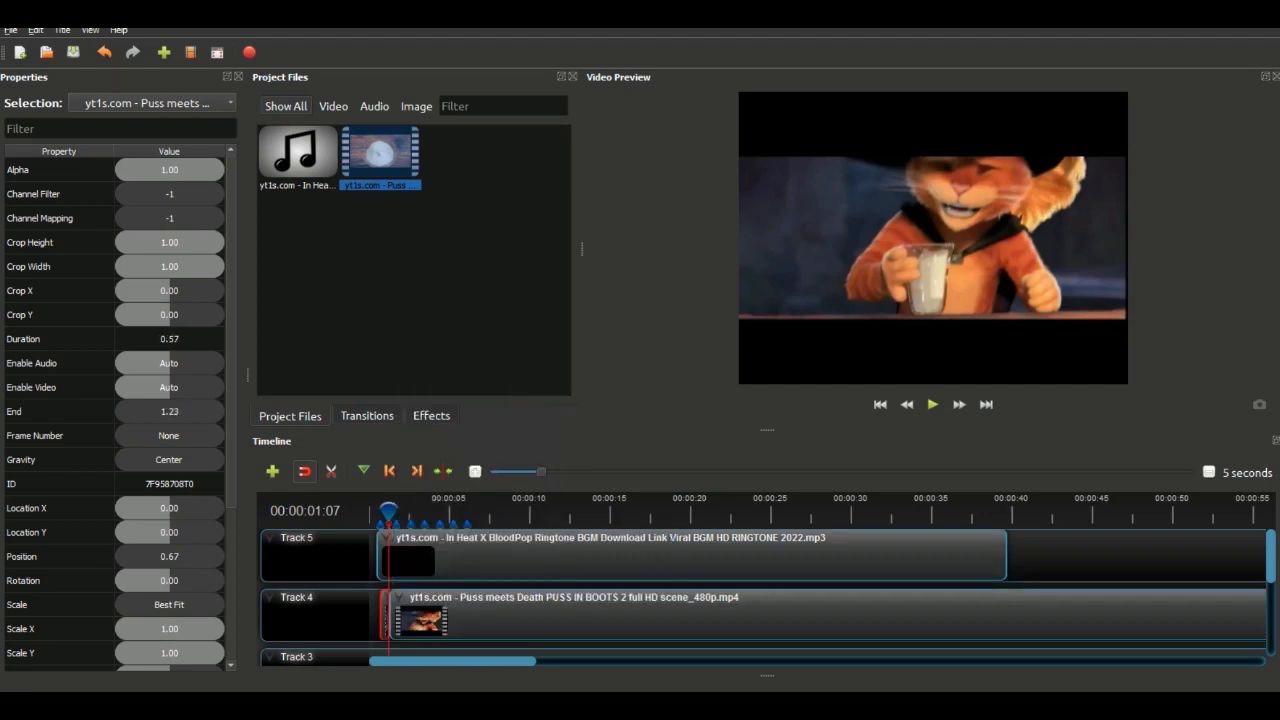
# Set the timeline scale to 1 second and align the short video piece with the first beat marker at position 0.70
pyautogui.moveTo(378, 614); pyautogui.dragTo(373, 614)
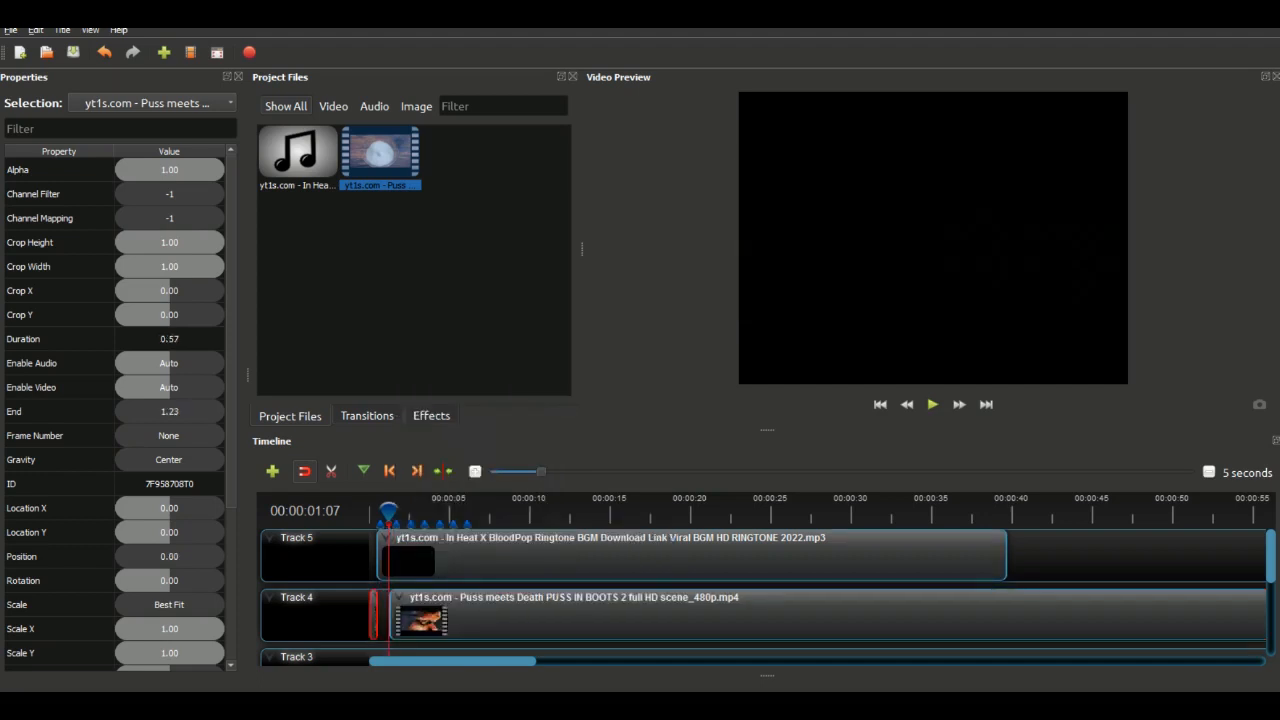
pyautogui.moveTo(389, 512); pyautogui.dragTo(376, 512)
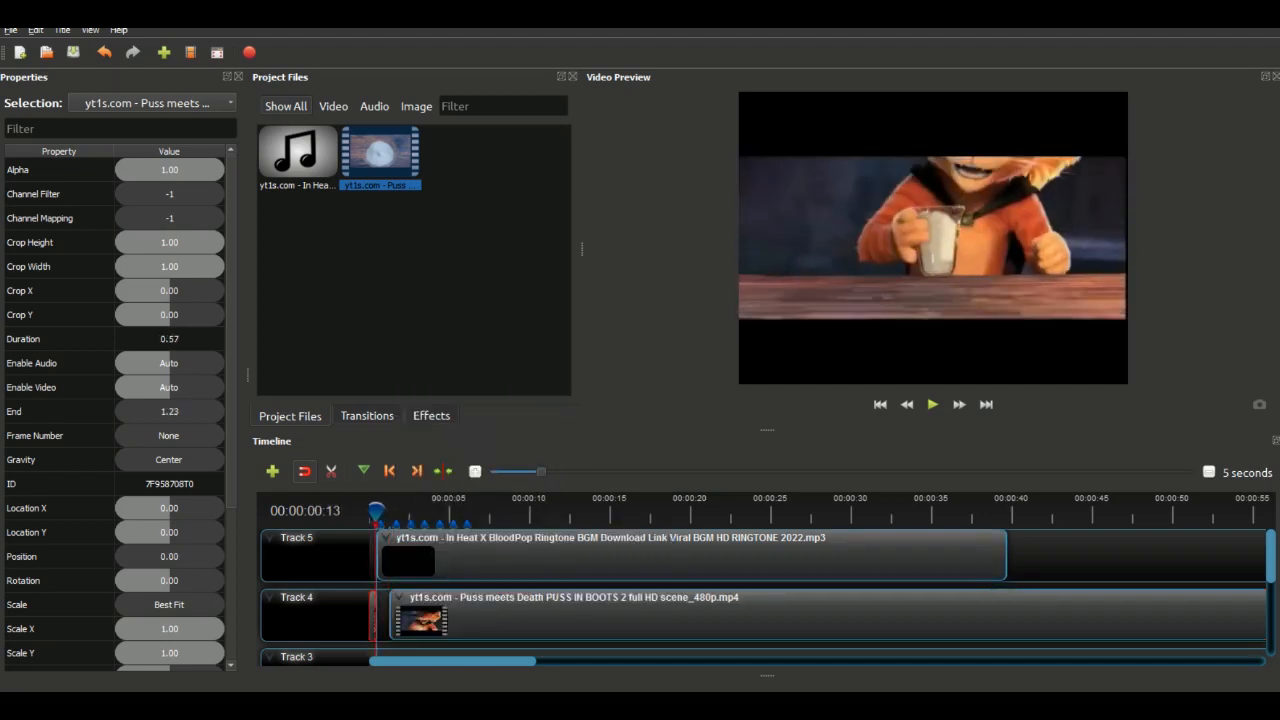
pyautogui.moveTo(541, 471); pyautogui.dragTo(494, 471)
pyautogui.moveTo(391, 614); pyautogui.dragTo(449, 614)
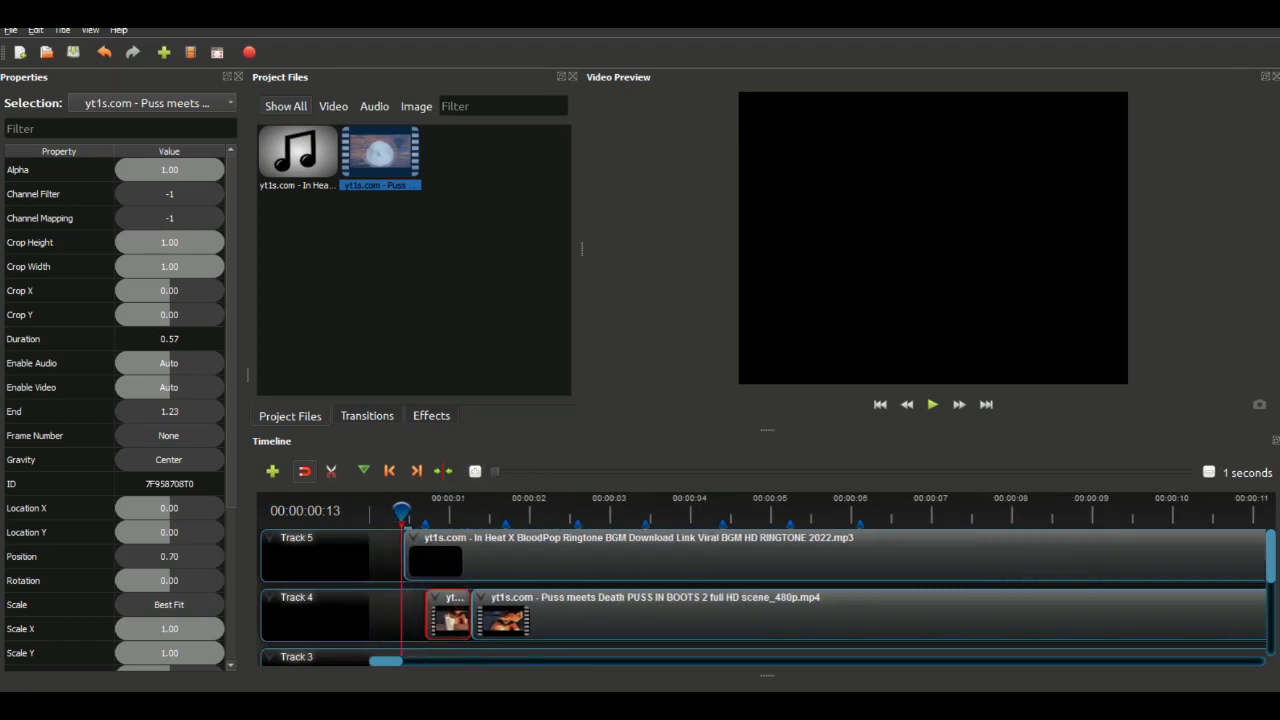
# Slice the remaining video clip on Track 4 at 00:00:01:19, keeping the right side
pyautogui.click(500, 614)
pyautogui.moveTo(401, 512); pyautogui.dragTo(492, 512)
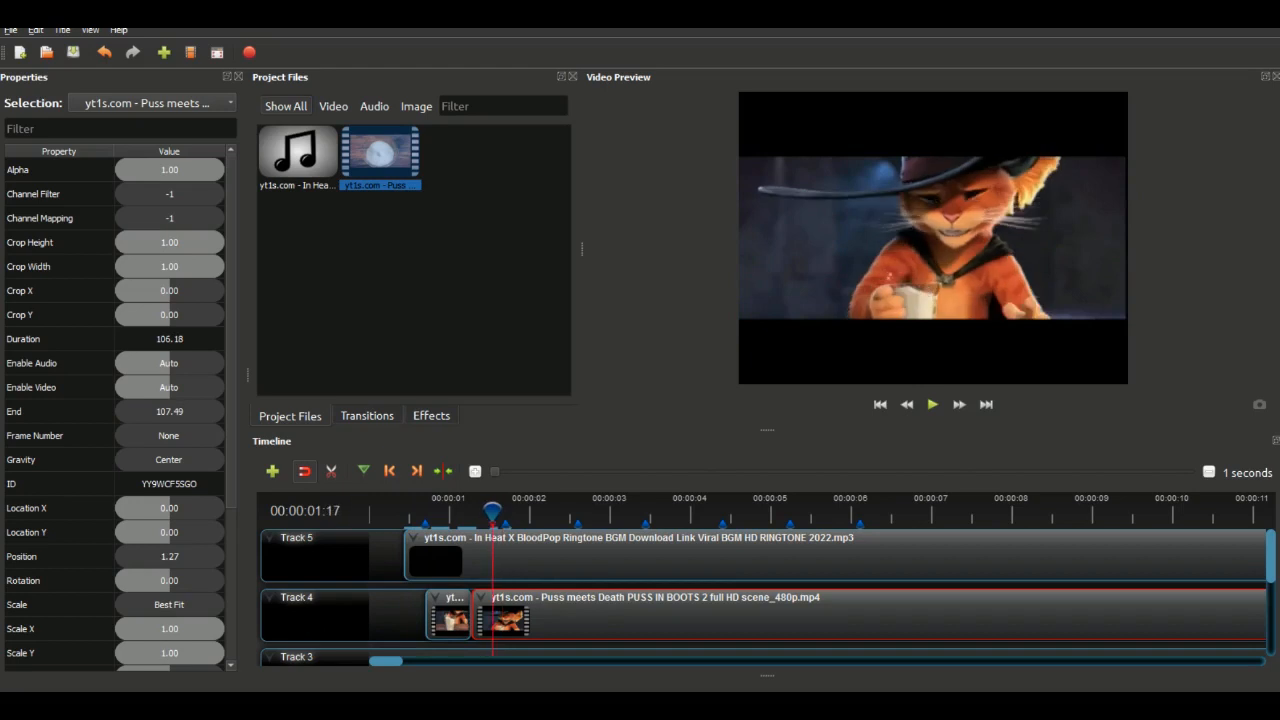
pyautogui.rightClick(494, 604)
pyautogui.moveTo(580, 523)
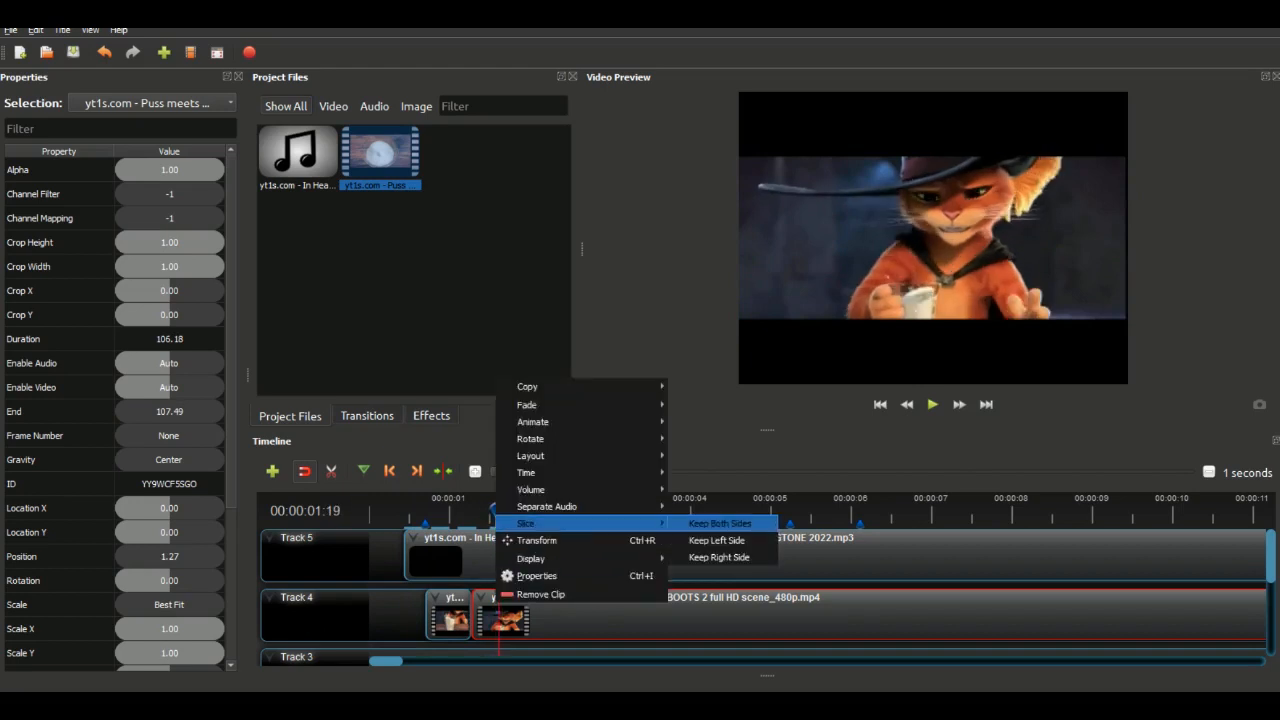
pyautogui.click(720, 558)
# Create a title from the Solid color template and save it as TitleFileName-1
pyautogui.click(62, 30)
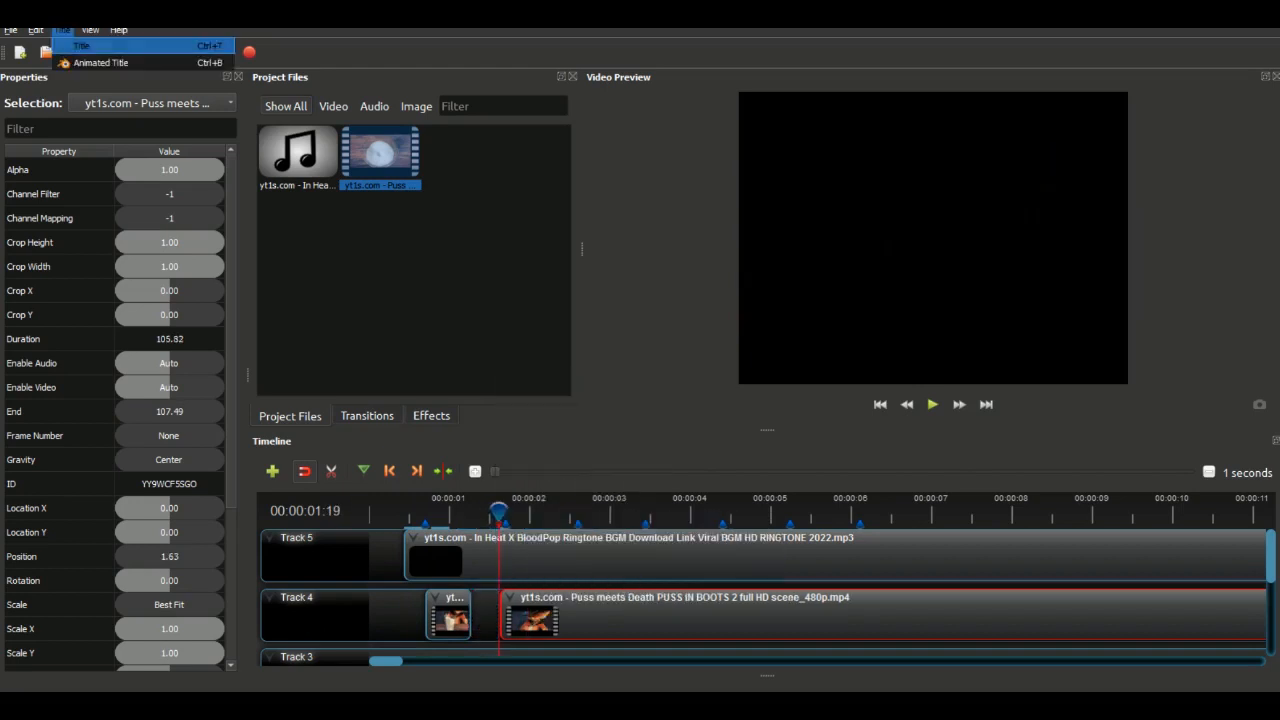
pyautogui.click(90, 41)
pyautogui.click(430, 482)
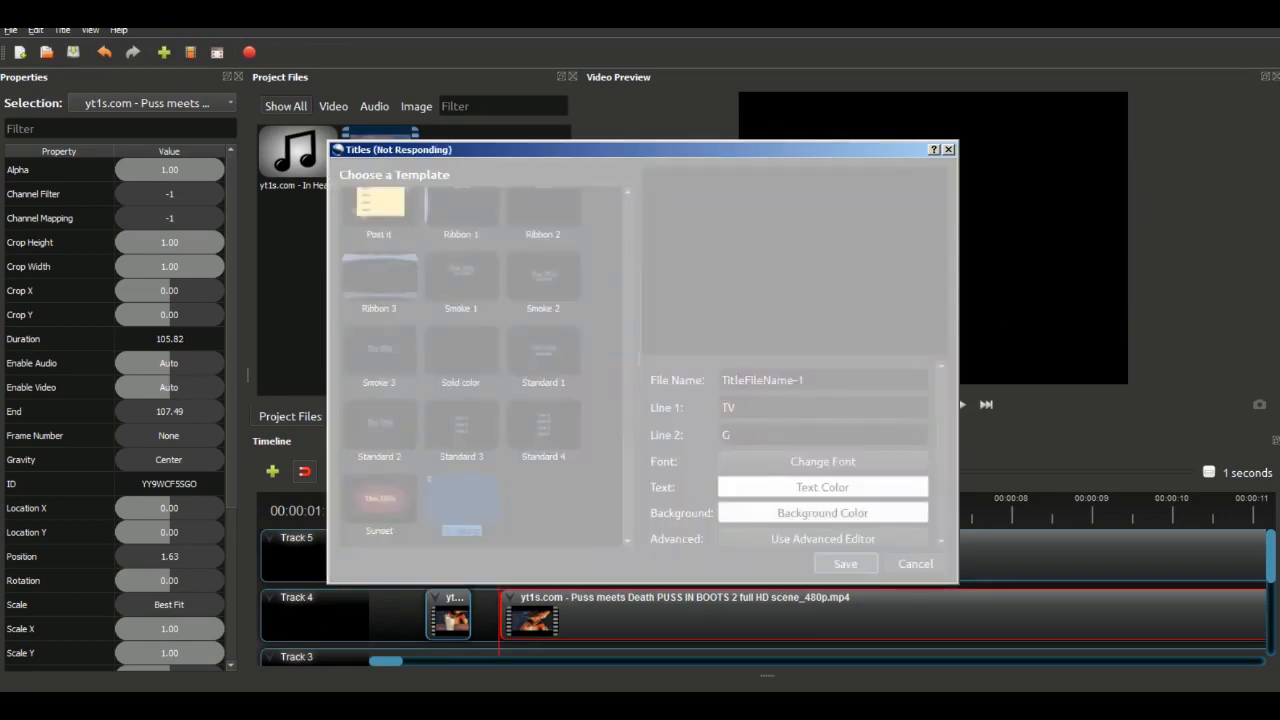
pyautogui.click(461, 352)
pyautogui.click(844, 563)
pyautogui.moveTo(462, 155); pyautogui.dragTo(470, 614)
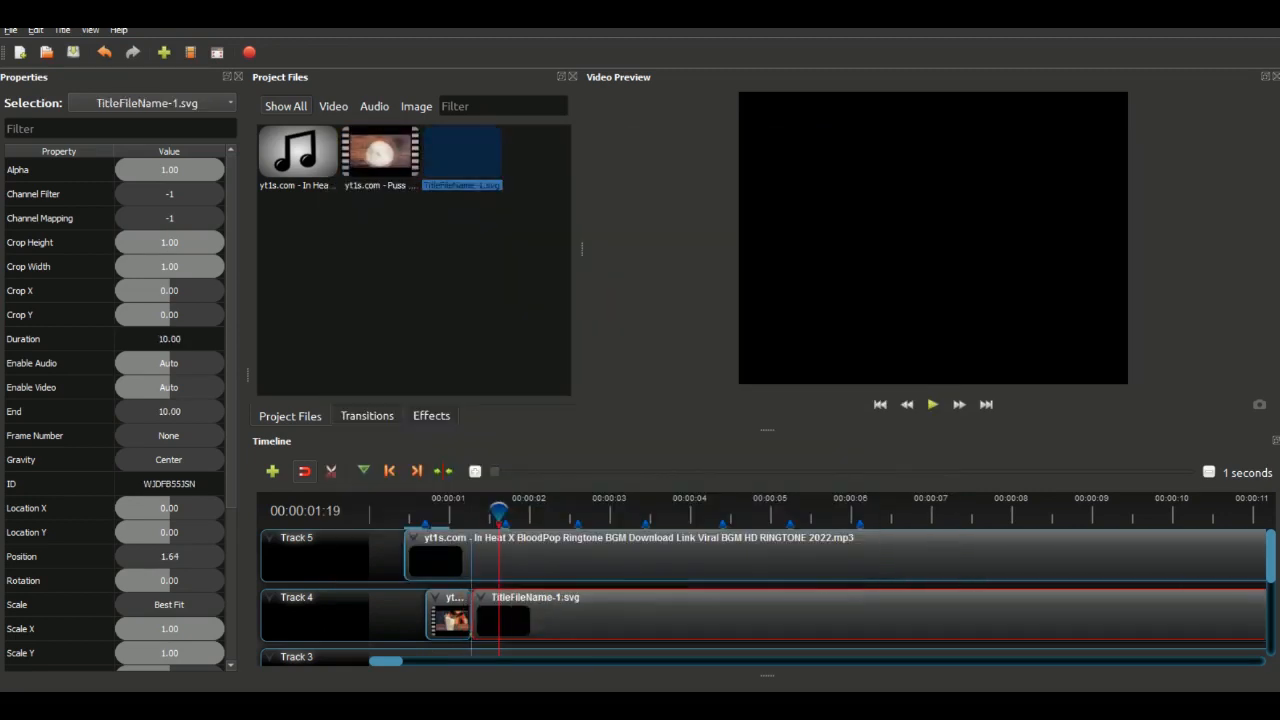
pyautogui.rightClick(488, 616)
pyautogui.click(532, 608)
# Place the TitleFileName-1 clip on Track 3 below the gap in Track 4 and shorten it to end near the second beat marker
pyautogui.moveTo(462, 155); pyautogui.dragTo(467, 626)
pyautogui.scroll(-2, 470, 620)
pyautogui.scroll(1, 470, 620)
pyautogui.moveTo(1241, 626); pyautogui.dragTo(507, 626)
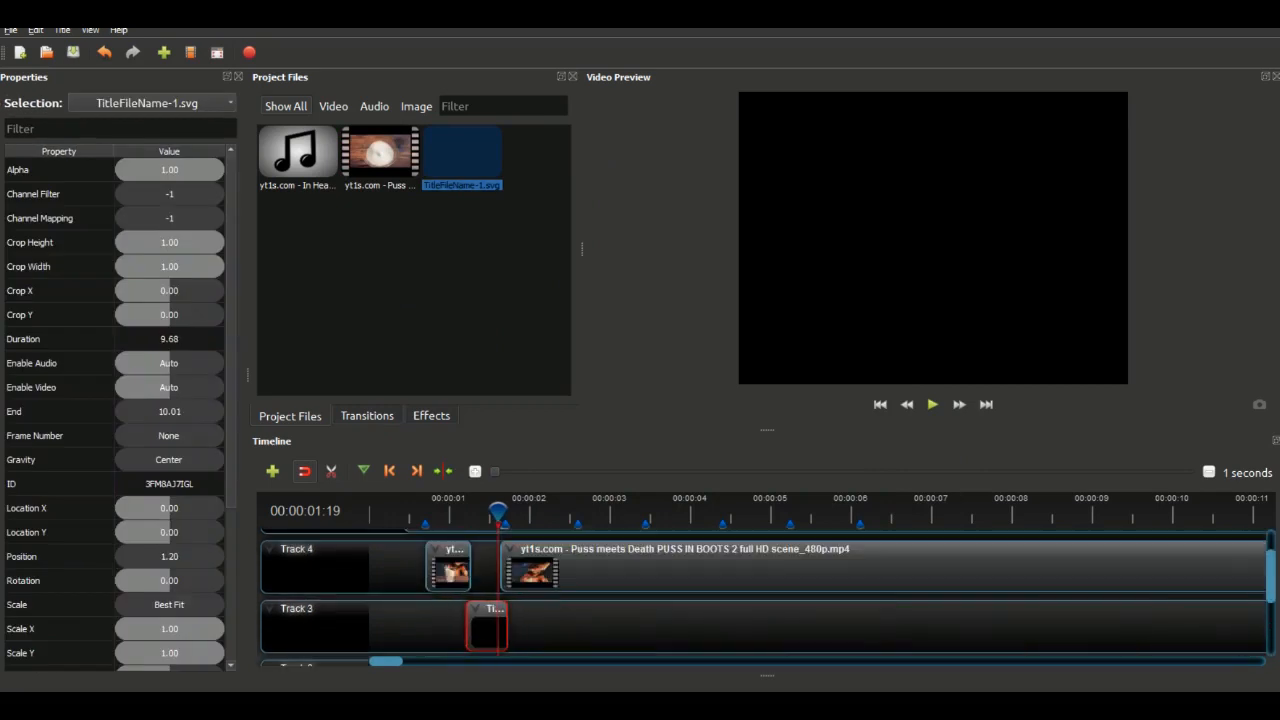
# Shift the remaining video to position 2.27 and fit the black title on Track 4 between the first clip and the second beat marker
pyautogui.moveTo(600, 570); pyautogui.dragTo(623, 570)
pyautogui.moveTo(488, 626); pyautogui.dragTo(494, 570)
pyautogui.moveTo(623, 570); pyautogui.dragTo(652, 570)
pyautogui.moveTo(516, 570); pyautogui.dragTo(505, 570)
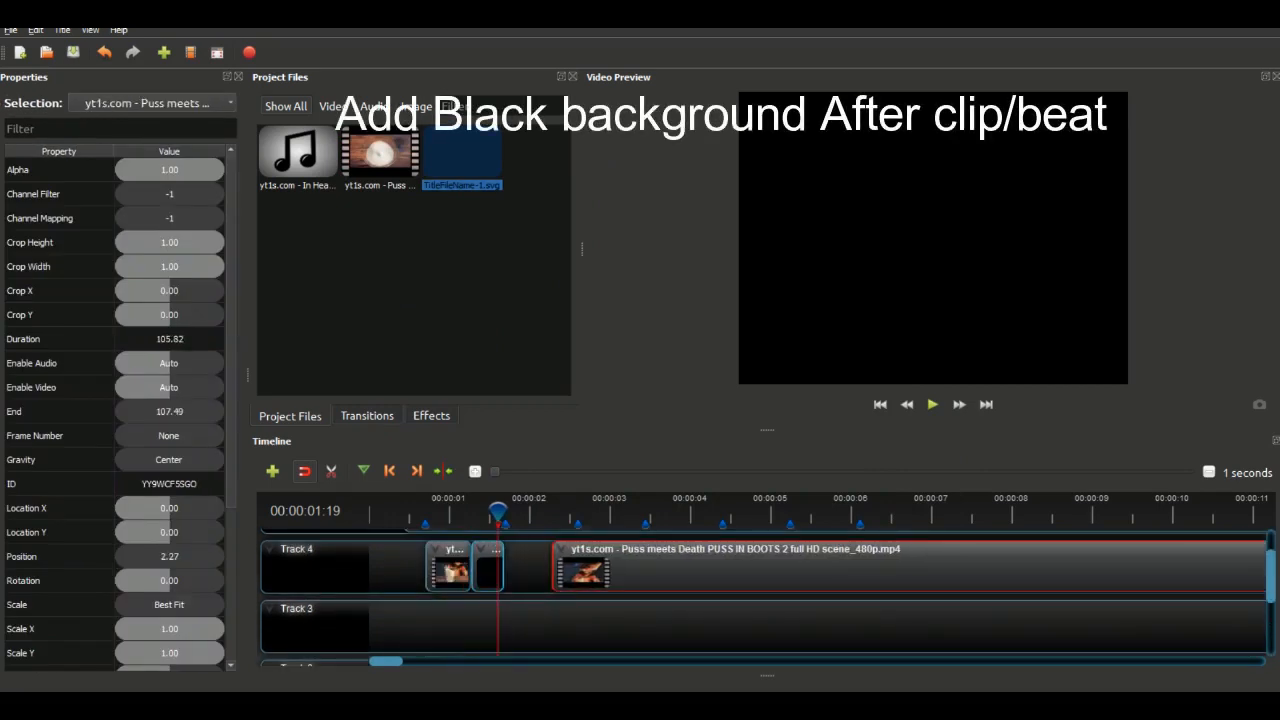
# Play the edit to find the next scene and slice the remaining video clip at its start, keeping the right side
pyautogui.click(406, 512)
pyautogui.press('space')
pyautogui.press('space')
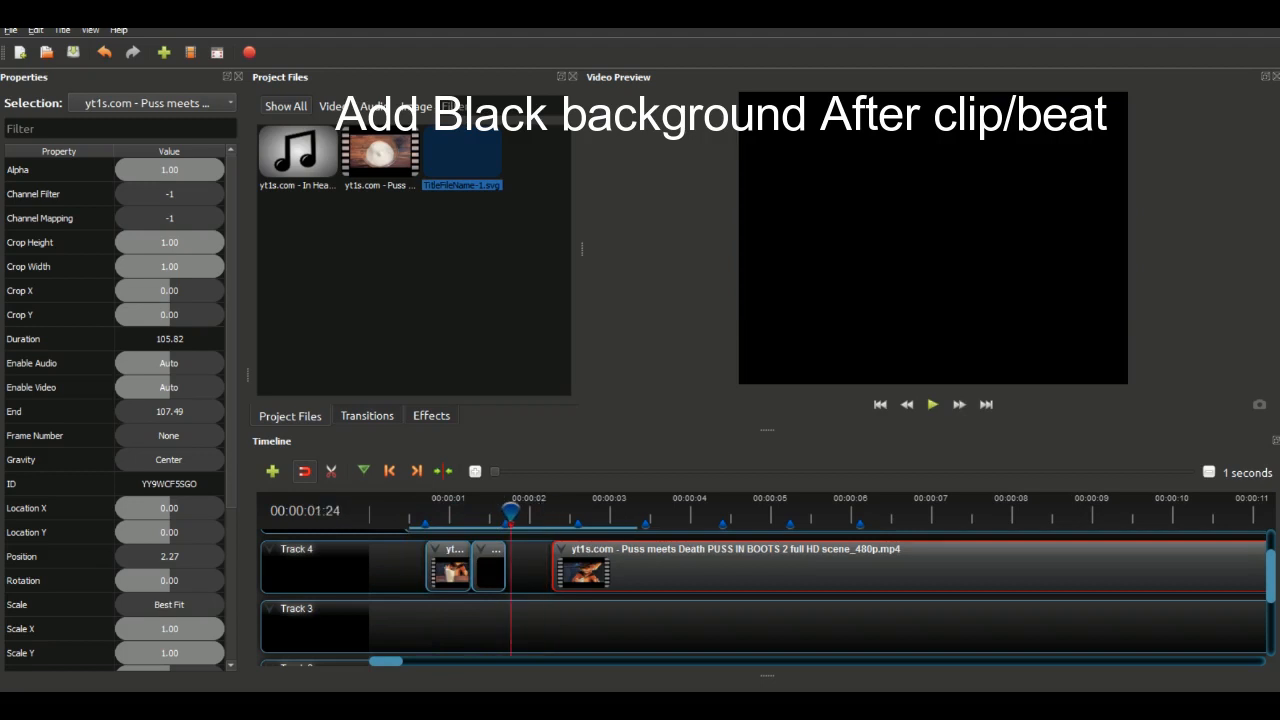
pyautogui.press('space')
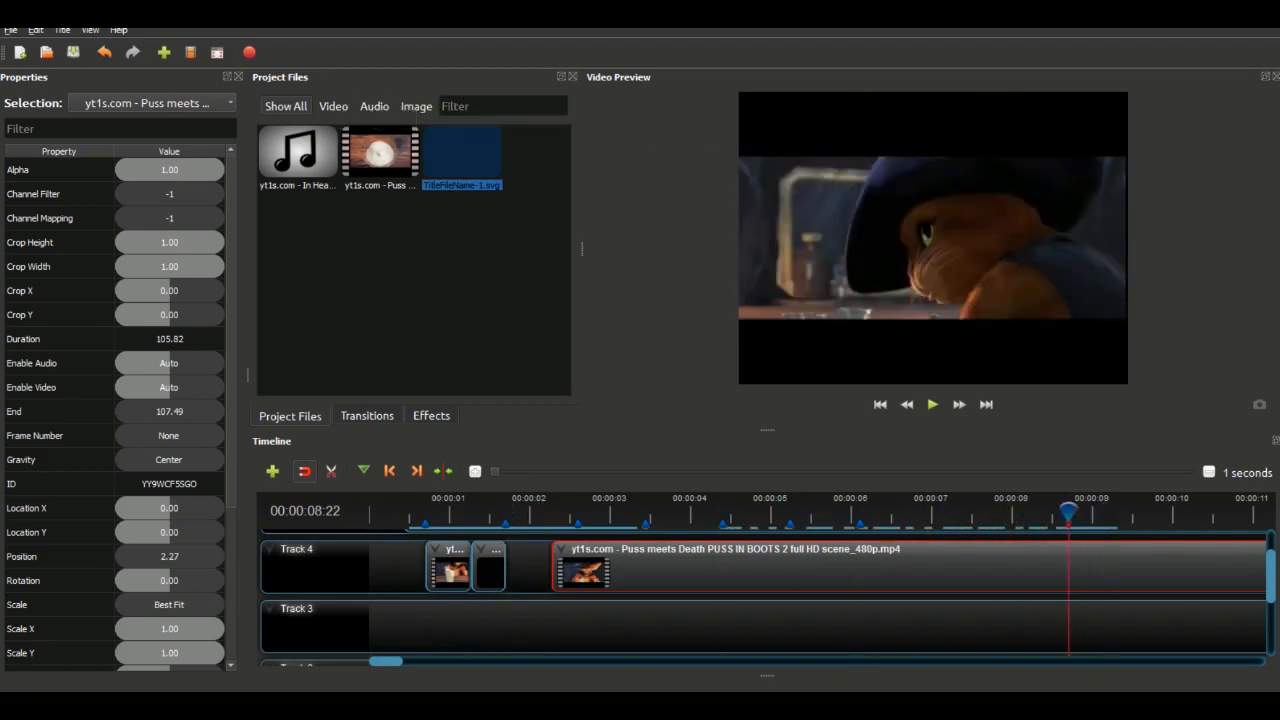
pyautogui.moveTo(920, 512)
pyautogui.mouseDown()
pyautogui.moveTo(872, 512)
pyautogui.moveTo(925, 512)
pyautogui.mouseUp()
pyautogui.rightClick(880, 586)
pyautogui.moveTo(966, 506)
pyautogui.click(1100, 541)
# Slice the video at 00:00:06:28, keeping both sides, and move the short piece to the second beat marker at position 1.70
pyautogui.rightClick(911, 558)
pyautogui.moveTo(966, 480)
pyautogui.click(1130, 480)
pyautogui.moveTo(900, 570); pyautogui.dragTo(530, 570)
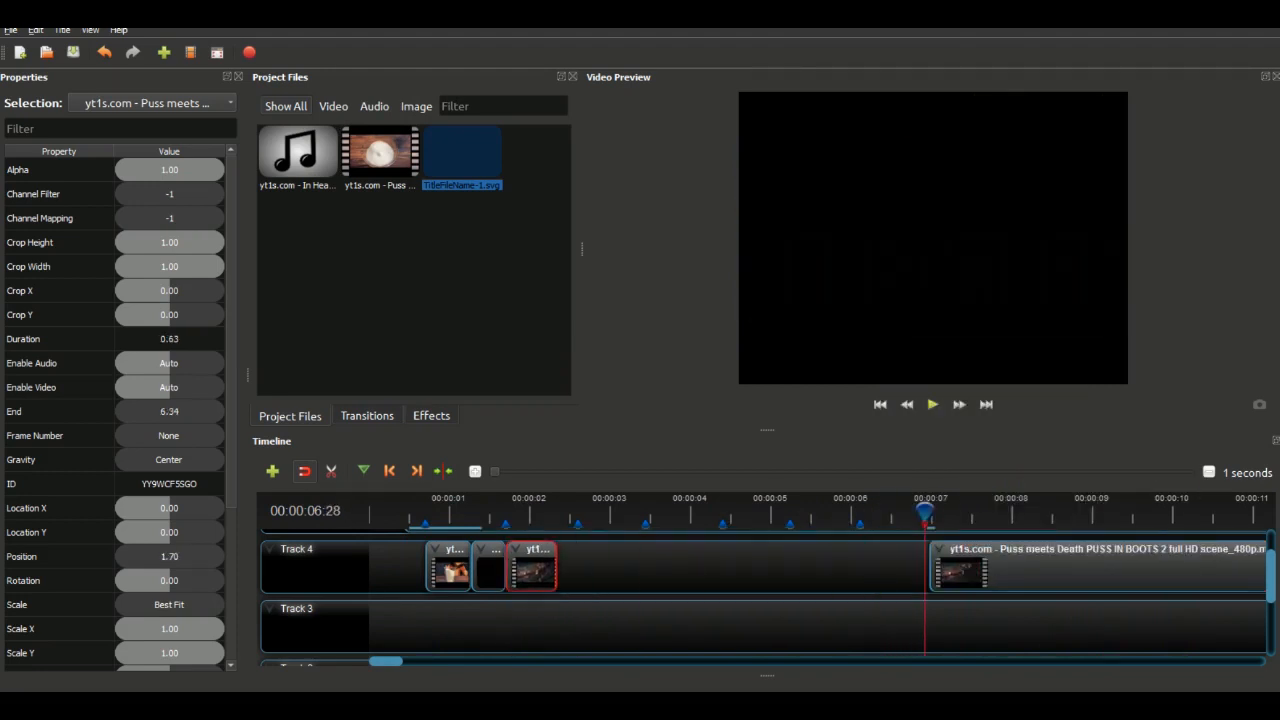
# Duplicate the black title and place the copy on Track 4 directly after the second video clip, at position 2.34
pyautogui.click(836, 512)
pyautogui.rightClick(488, 565)
pyautogui.click(488, 574)
pyautogui.rightClick(488, 560)
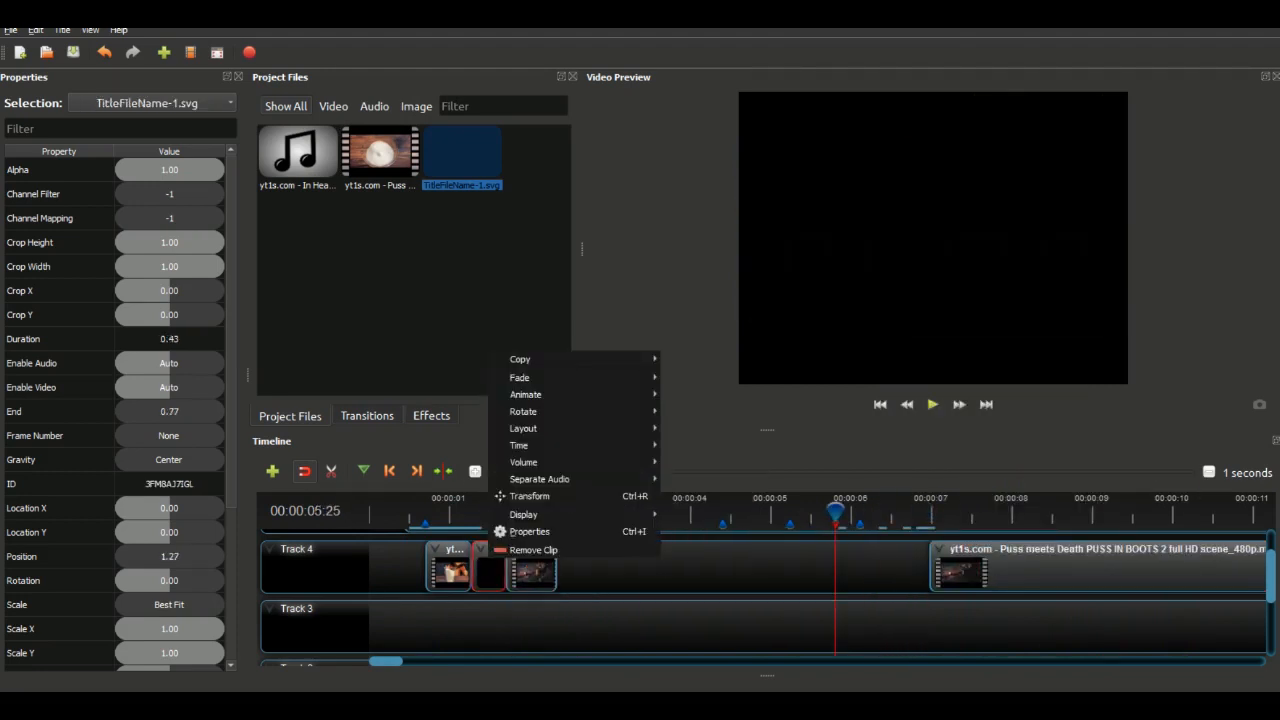
pyautogui.click(488, 570)
pyautogui.moveTo(488, 568); pyautogui.dragTo(574, 568)
# Play the edit and shorten the new black title on Track 4 to end at the third beat marker
pyautogui.click(411, 512)
pyautogui.press('space')
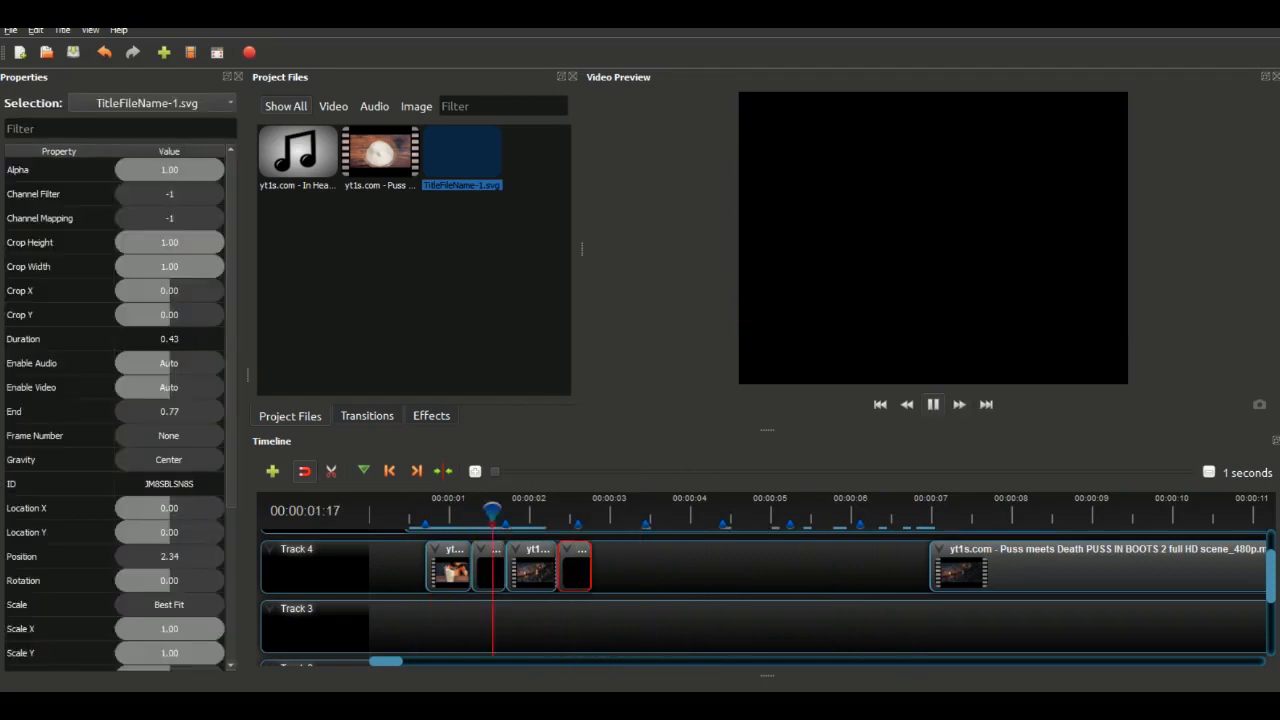
pyautogui.press('space')
pyautogui.moveTo(637, 512); pyautogui.dragTo(474, 512)
pyautogui.press('space')
pyautogui.press('space')
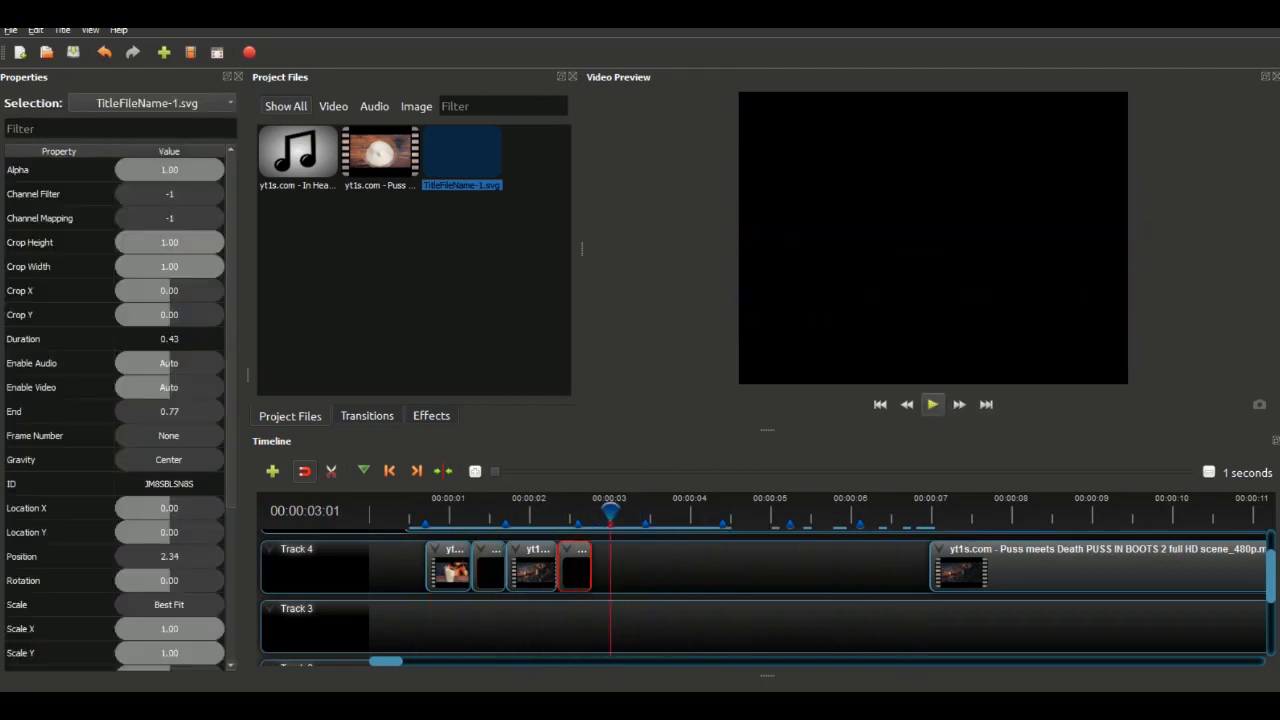
# Save the project as Untitled Project and play the edit back from the start to check the timing
pyautogui.hotkey('ctrl', 's')
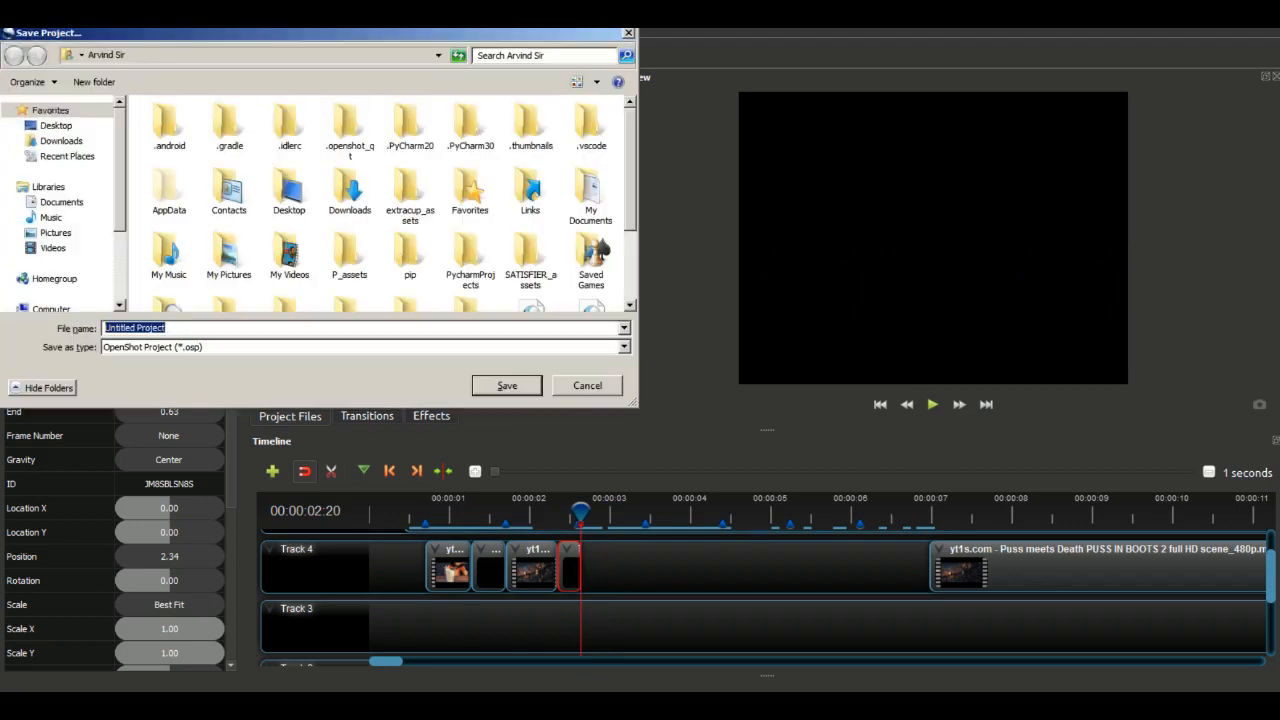
pyautogui.press('Return')
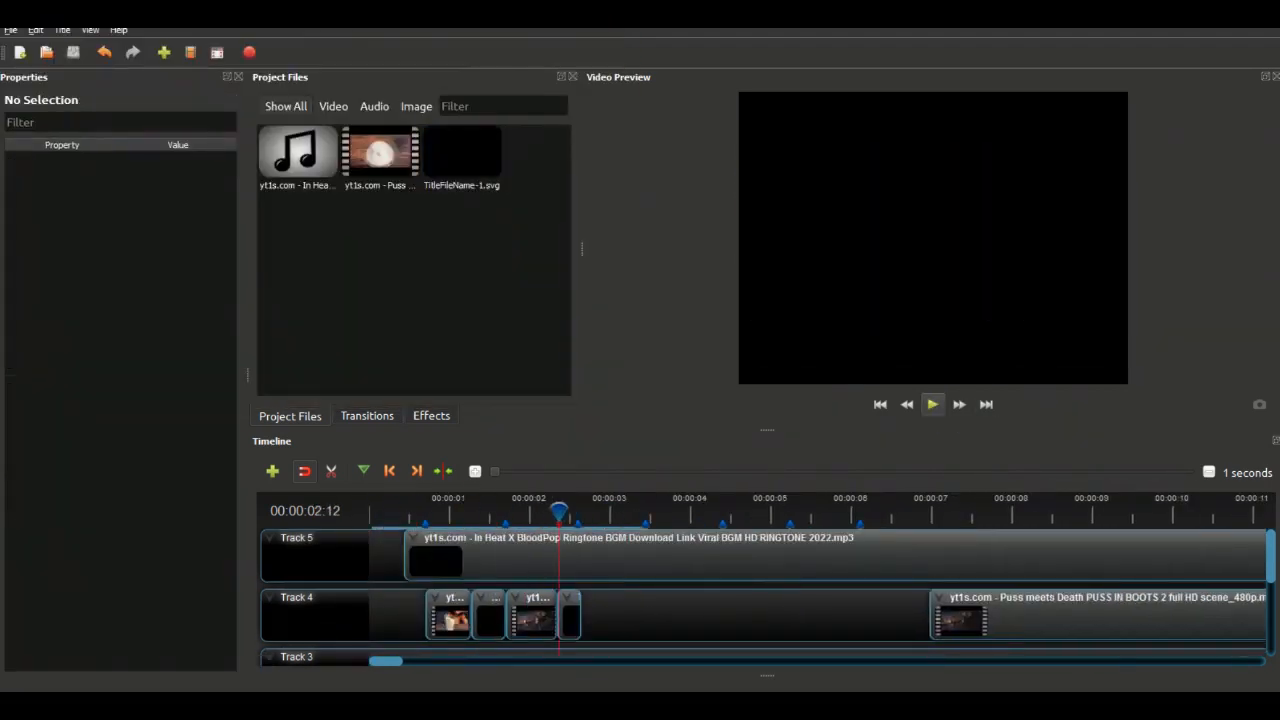
pyautogui.press('space')
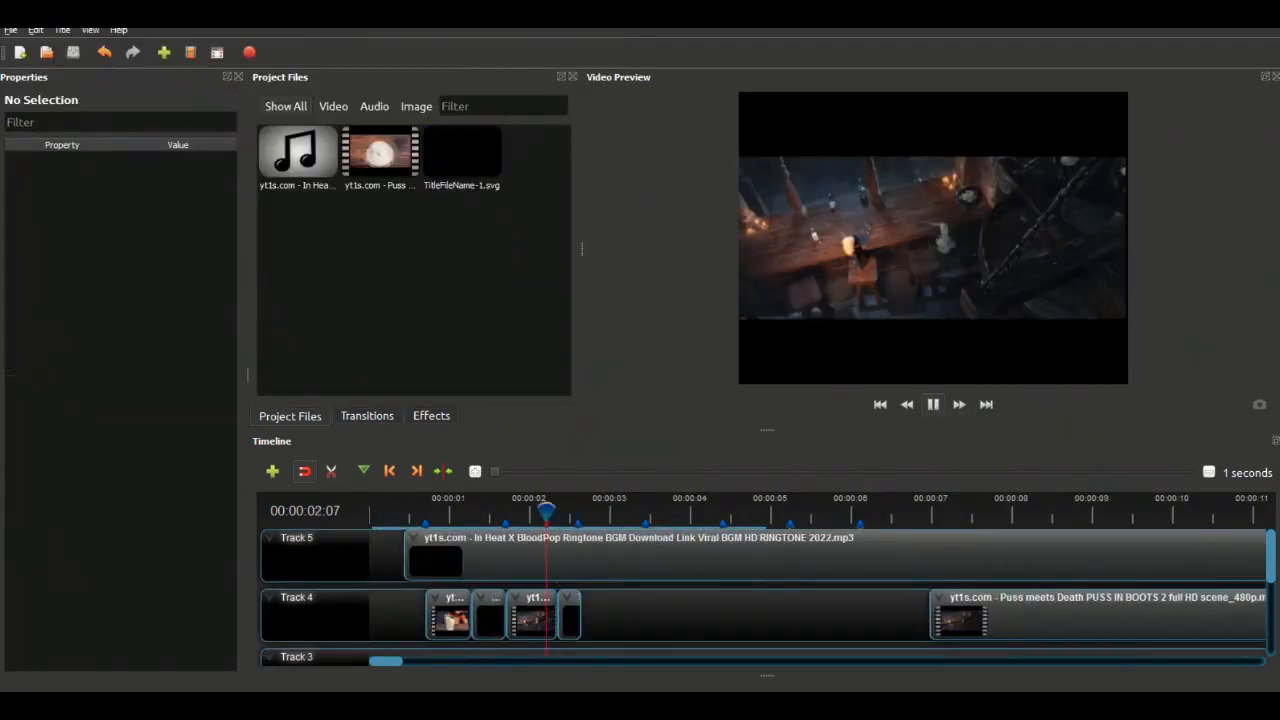
pyautogui.press('space')
pyautogui.press('Home')
pyautogui.press('space')
pyautogui.press('space')
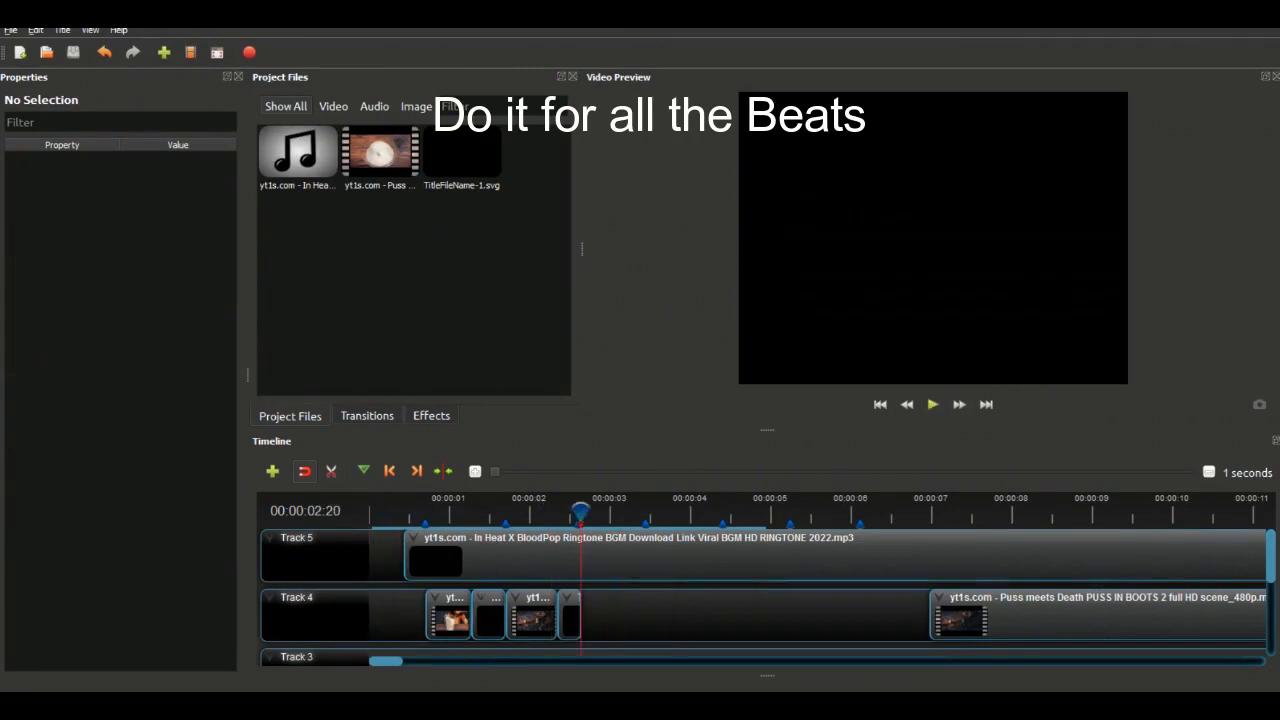
pyautogui.click(448, 615)
pyautogui.press('Home')
pyautogui.click(932, 404)
pyautogui.press('Home')
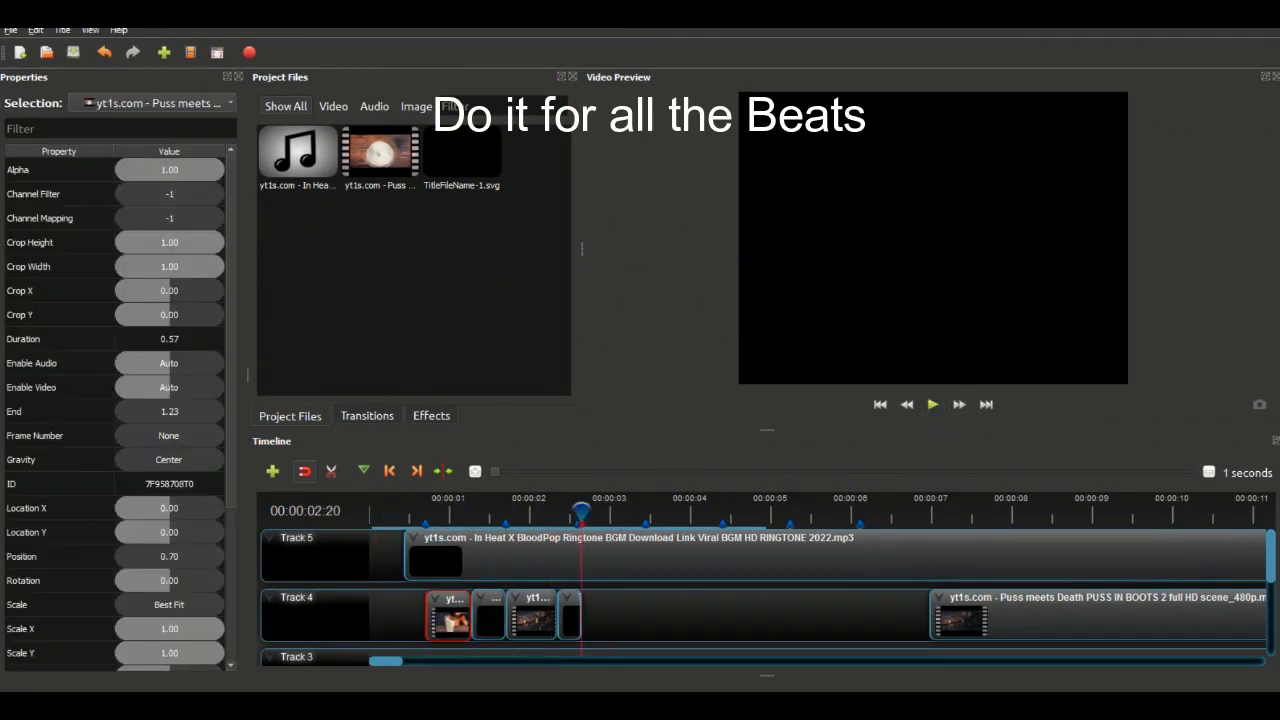
# Find the next scene in the remaining video on Track 4 and slice at its start, keeping the right side
pyautogui.rightClick(569, 606)
pyautogui.click(1000, 615)
pyautogui.moveTo(581, 512); pyautogui.dragTo(1146, 512)
pyautogui.hscroll(3, 817, 590)
pyautogui.click(841, 512)
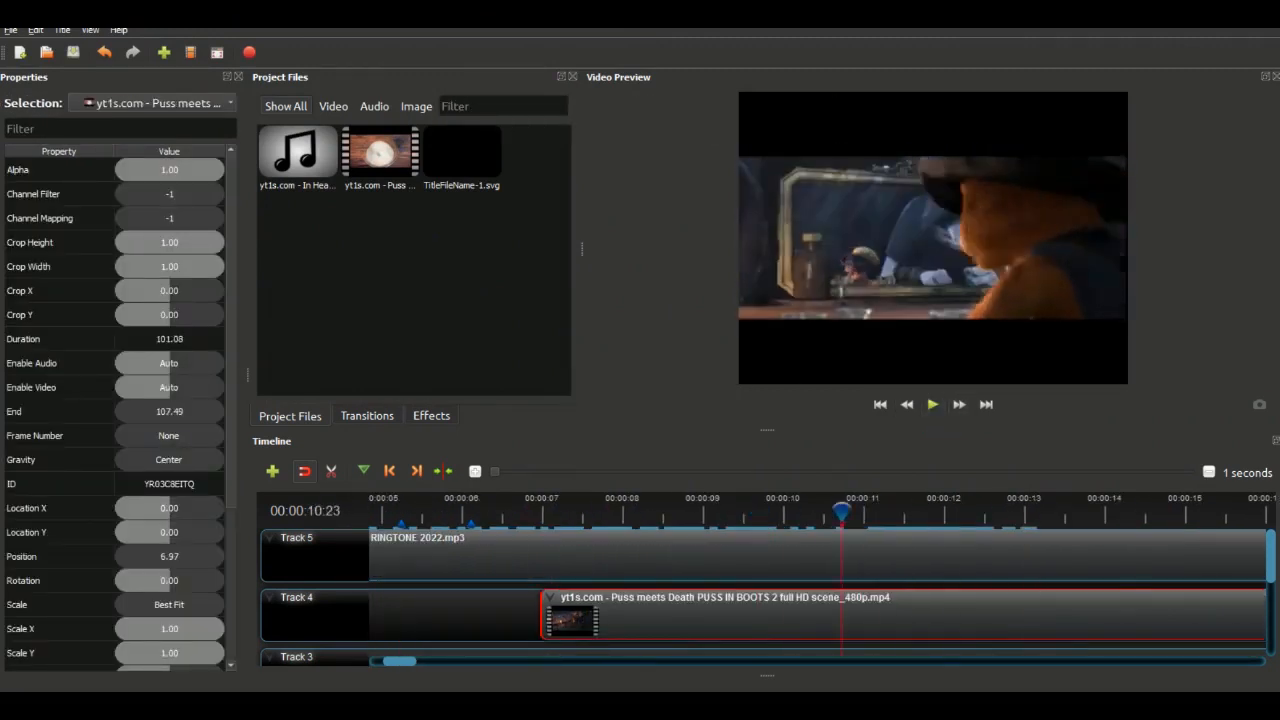
pyautogui.click(799, 512)
pyautogui.rightClick(764, 625)
pyautogui.click(1006, 581)
# Slice the video at 00:00:11:23, keeping both sides, and move the 1.60-second piece to the third beat marker at position 2.64
pyautogui.click(891, 512)
pyautogui.click(924, 512)
pyautogui.rightClick(917, 625)
pyautogui.click(1151, 565)
pyautogui.moveTo(861, 615); pyautogui.dragTo(646, 615)
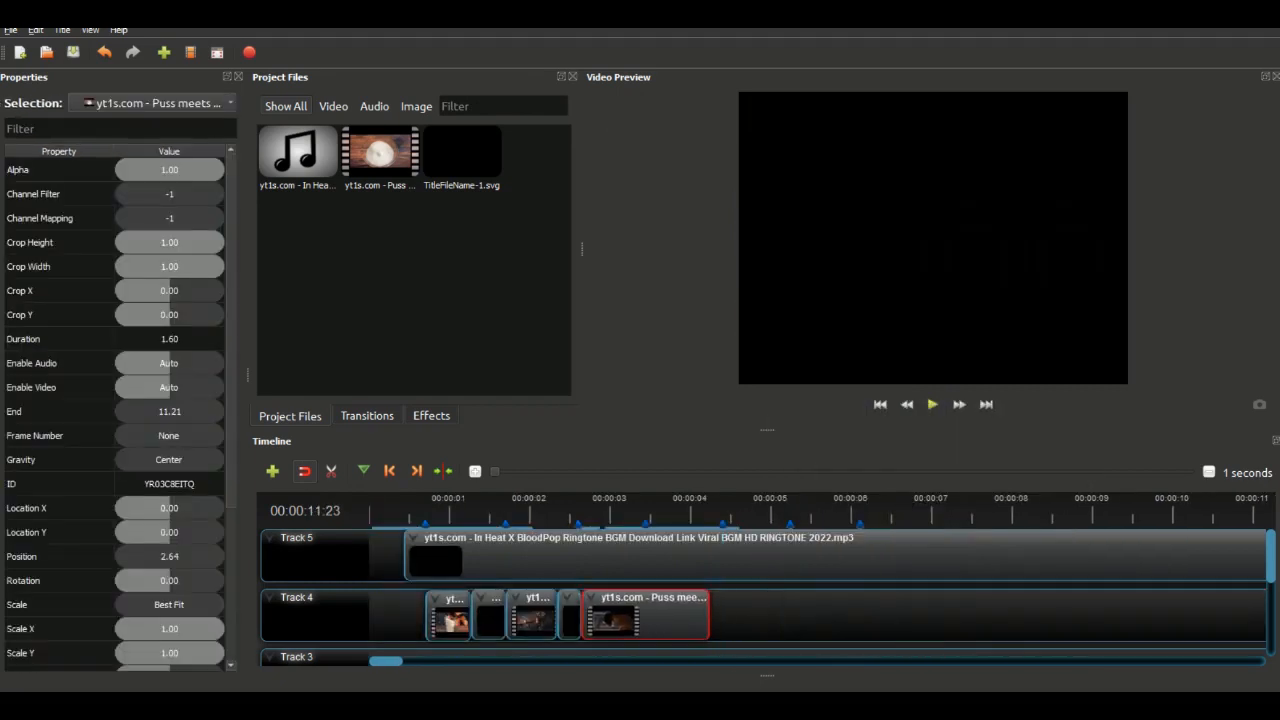
# Slice the moved clip at 00:00:03:08, keeping the left side
pyautogui.moveTo(664, 512); pyautogui.dragTo(624, 512)
pyautogui.rightClick(614, 606)
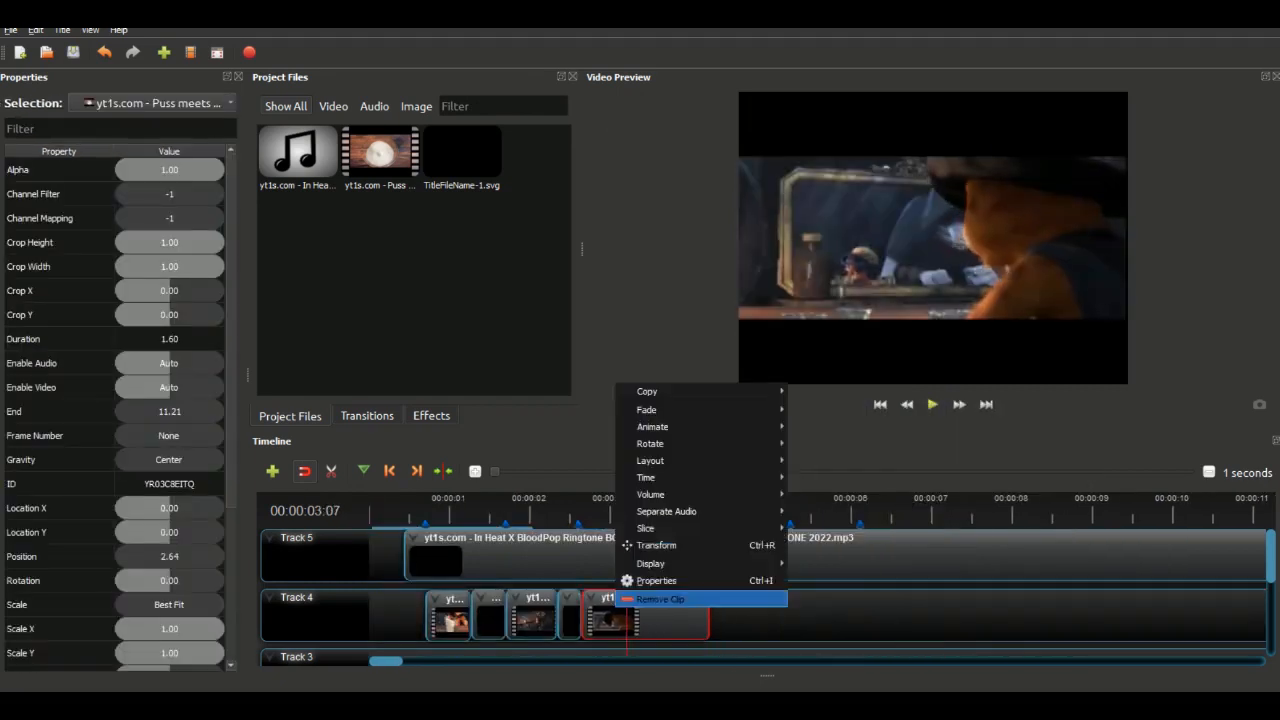
pyautogui.click(640, 599)
# Copy the black title to position 3.24 after the third clip and fit it up to the fourth beat marker
pyautogui.scroll(-1, 818, 590)
pyautogui.click(570, 566)
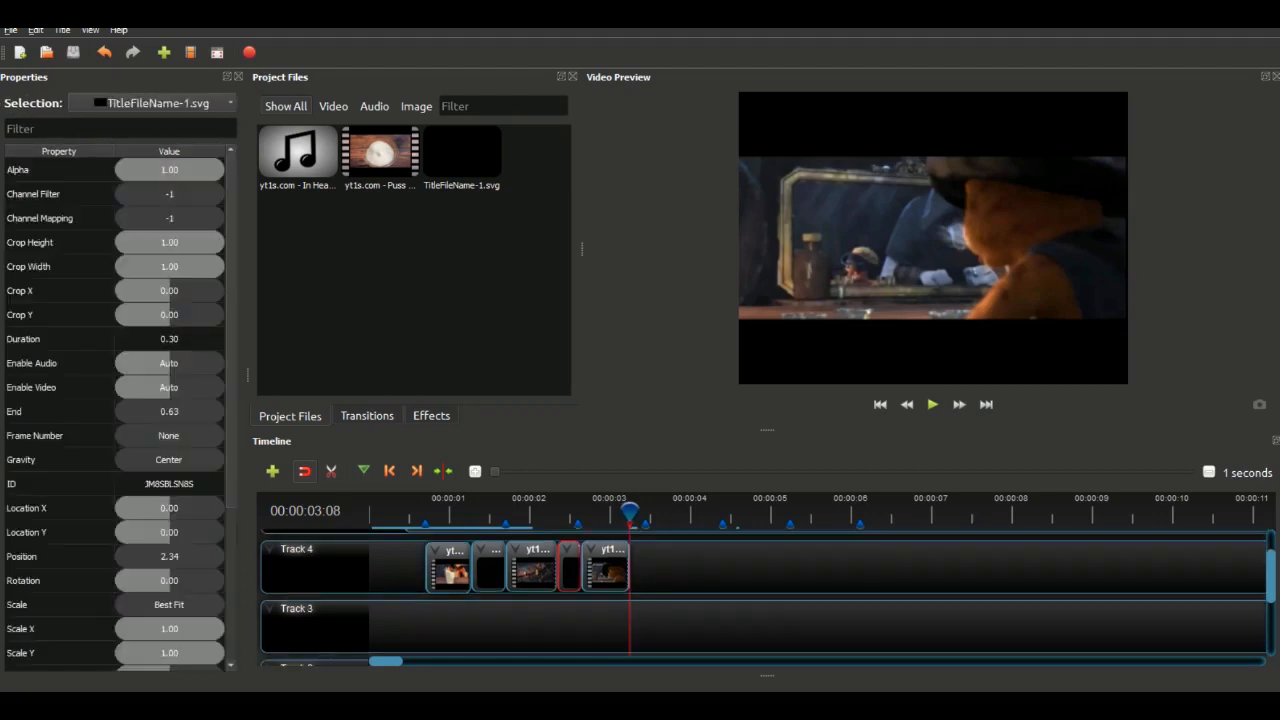
pyautogui.hotkey('ctrl', 'c')
pyautogui.hotkey('ctrl', 'v')
pyautogui.click(571, 512)
pyautogui.press('space')
pyautogui.press('space')
# Scrub through the remaining Track 4 video to look for the next scene to cut
pyautogui.hscroll(2, 818, 590)
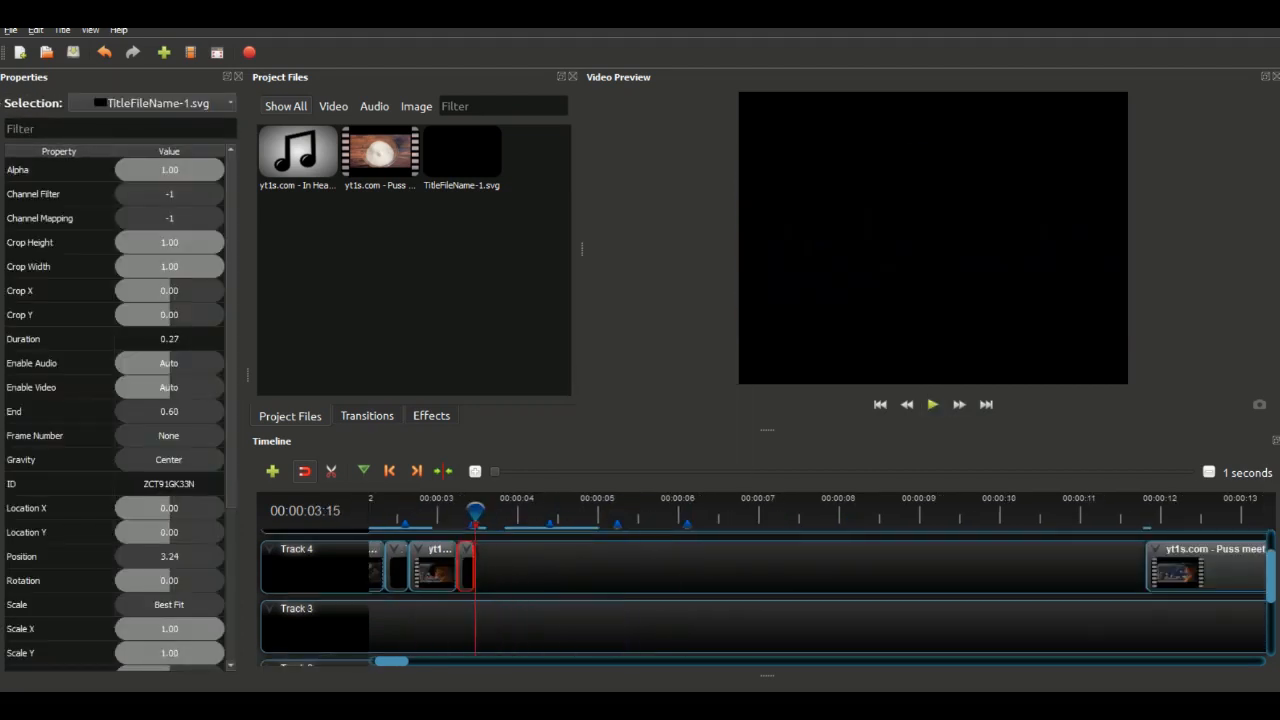
pyautogui.hscroll(5, 818, 590)
pyautogui.click(505, 512)
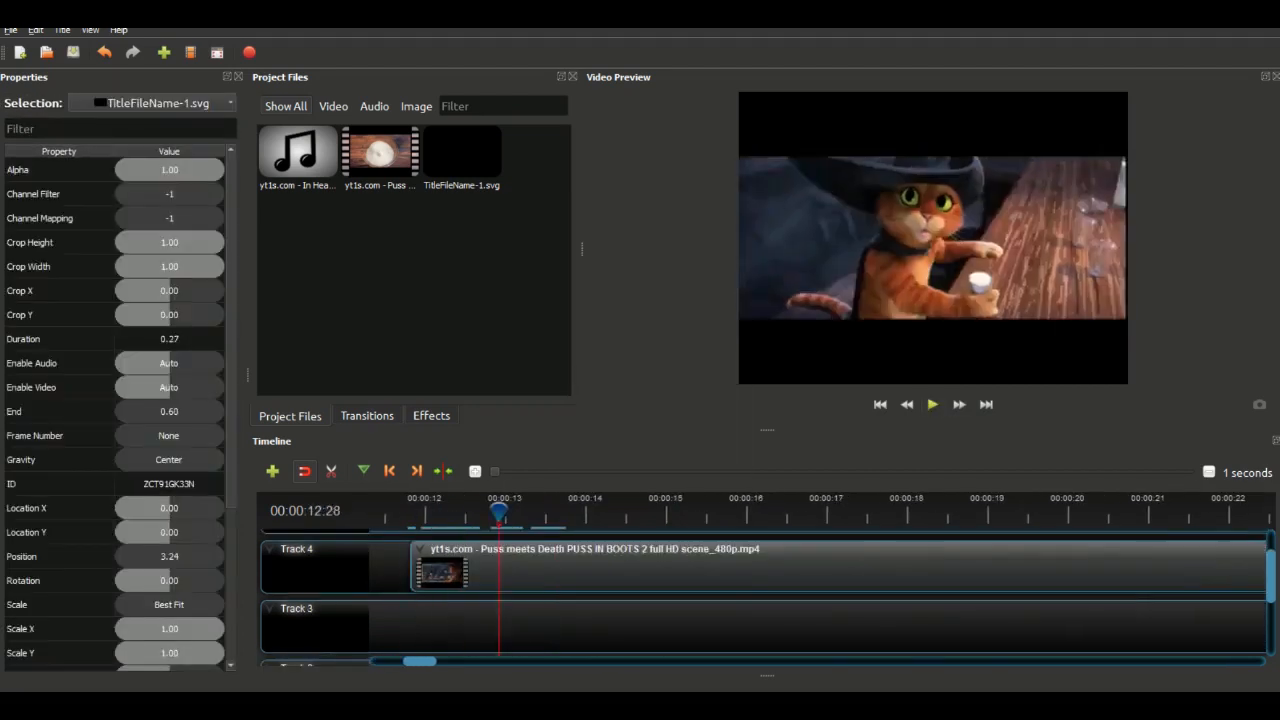
pyautogui.click(996, 512)
pyautogui.hscroll(5, 818, 590)
pyautogui.moveTo(549, 512); pyautogui.dragTo(968, 512)
pyautogui.hscroll(4, 818, 590)
pyautogui.click(678, 512)
pyautogui.moveTo(678, 512); pyautogui.dragTo(446, 512)
pyautogui.click(1110, 512)
pyautogui.hscroll(3, 818, 590)
pyautogui.click(1068, 512)
pyautogui.hscroll(3, 818, 590)
# Slice a 0.67-second piece out of the chosen scene at position 36.77 on Track 4
pyautogui.moveTo(757, 512); pyautogui.dragTo(800, 566)
pyautogui.click(814, 512)
pyautogui.click(823, 512)
pyautogui.rightClick(824, 578)
pyautogui.click(1020, 525)
pyautogui.hscroll(-5, 818, 590)
pyautogui.scroll(-3, 818, 590)
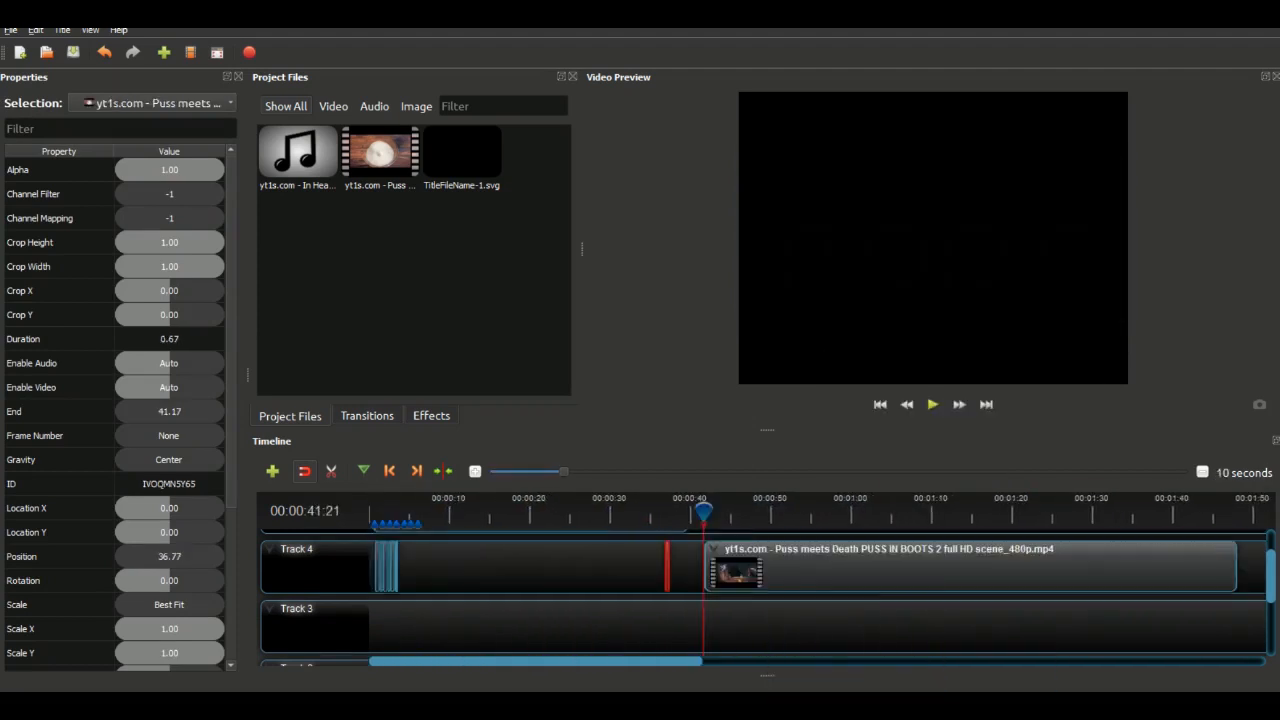
# Move the short piece to the fourth beat marker and shift the remaining video to position 6.91 on Track 4
pyautogui.scroll(1, 818, 590)
pyautogui.moveTo(966, 566); pyautogui.dragTo(428, 566)
pyautogui.scroll(1, 818, 590)
pyautogui.moveTo(1090, 566); pyautogui.dragTo(420, 566)
pyautogui.scroll(2, 818, 590)
# Paste a 0.30-second black title at position 4.10, ending at the fifth beat marker, and play the result
pyautogui.click(754, 512)
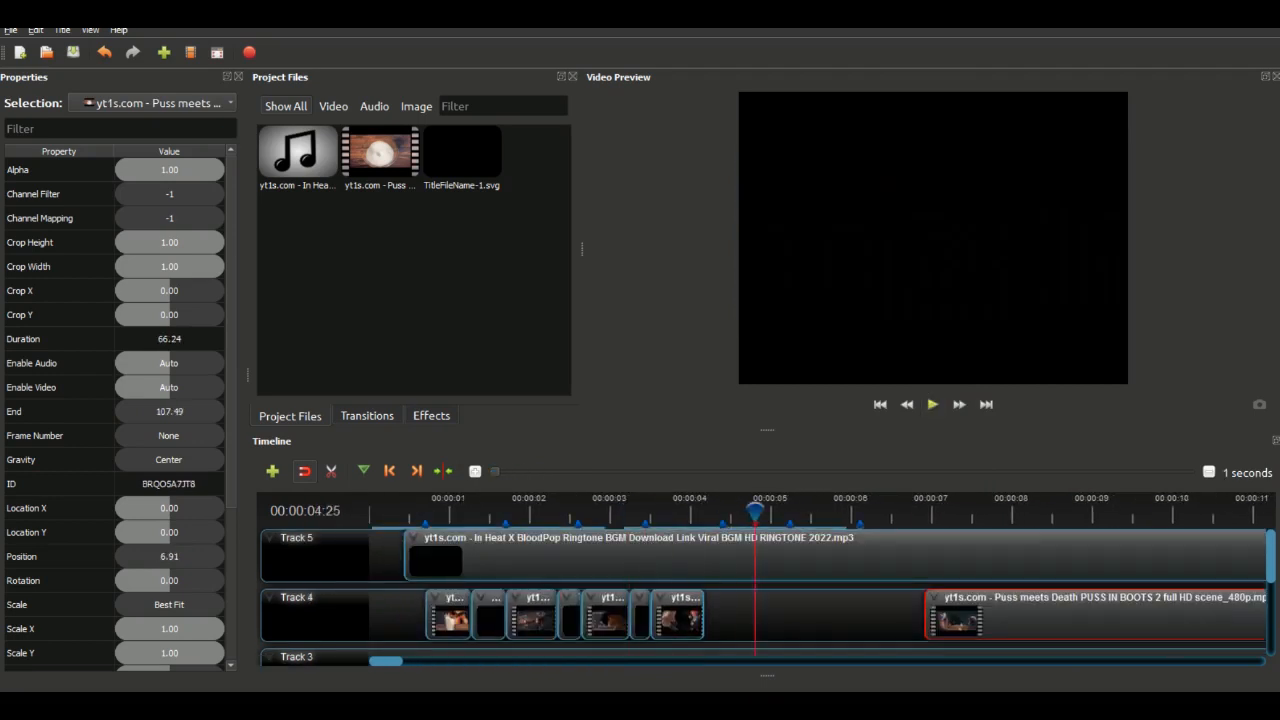
pyautogui.click(681, 512)
pyautogui.click(932, 404)
pyautogui.click(932, 404)
pyautogui.hotkey('ctrl', 'v')
pyautogui.moveTo(758, 615); pyautogui.dragTo(712, 615)
pyautogui.click(680, 512)
pyautogui.click(932, 404)
# Scrub the remaining video to the next scene and slice it at position 9.84, keeping the right side
pyautogui.click(880, 512)
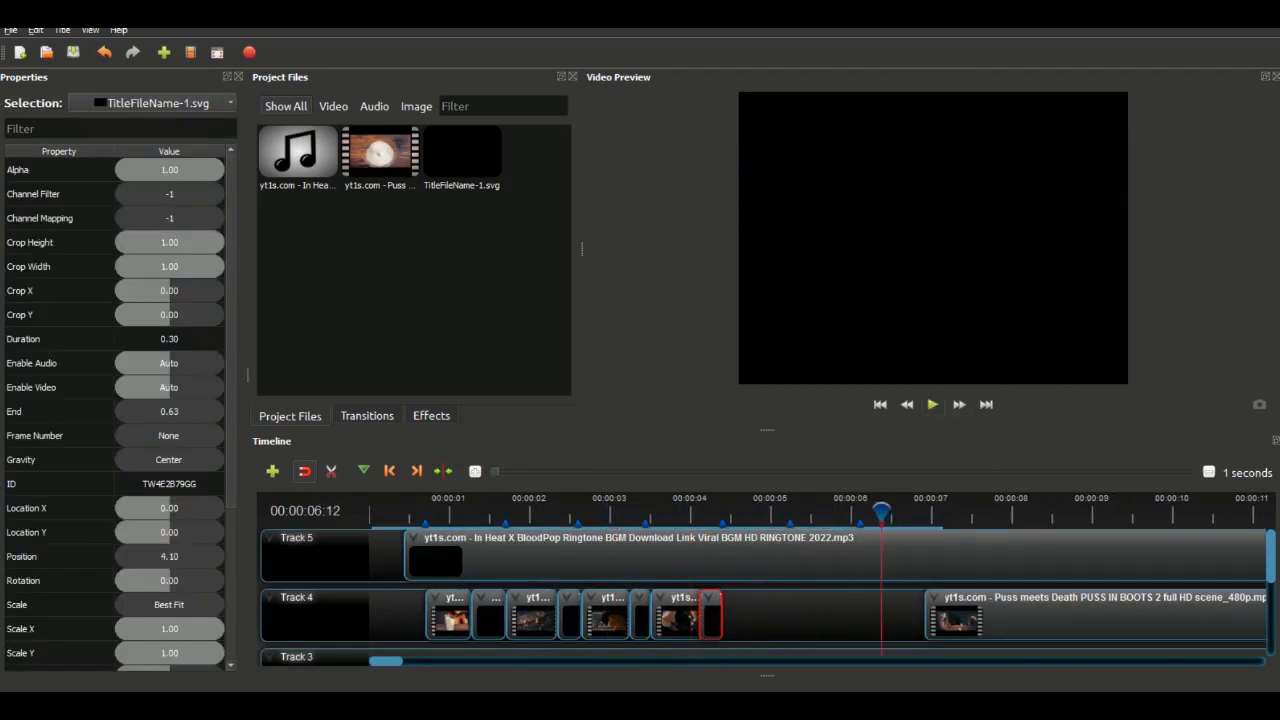
pyautogui.click(1240, 512)
pyautogui.hscroll(5, 818, 590)
pyautogui.click(424, 512)
pyautogui.rightClick(450, 622)
pyautogui.click(676, 578)
# Slice the remaining video at 00:00:10:27, keeping both sides
pyautogui.click(510, 512)
pyautogui.rightClick(478, 599)
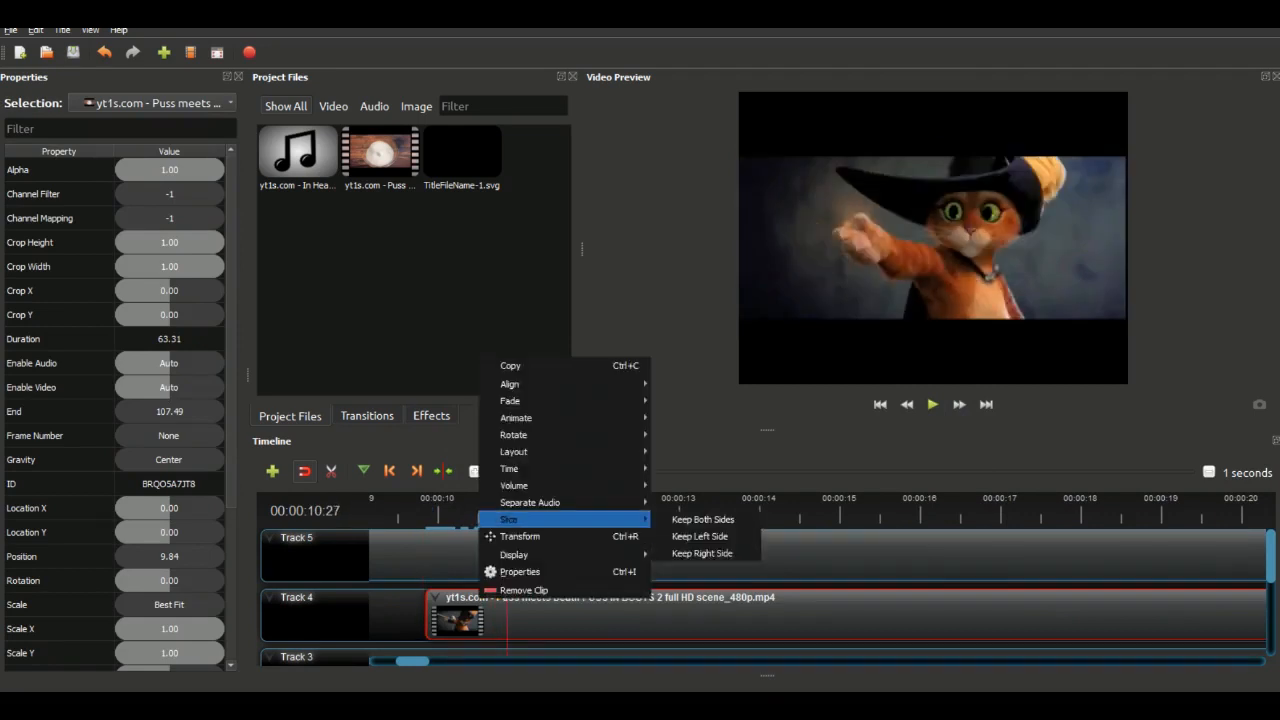
pyautogui.click(703, 520)
# Shorten the cut piece to 0.63 seconds and move it to position 4.47, by the fifth beat marker
pyautogui.click(454, 512)
pyautogui.rightClick(468, 609)
pyautogui.hscroll(-5, 818, 590)
pyautogui.moveTo(1120, 615); pyautogui.dragTo(783, 615)
pyautogui.moveTo(634, 615)
pyautogui.mouseDown()
pyautogui.moveTo(716, 615)
pyautogui.moveTo(634, 615)
pyautogui.mouseUp()
pyautogui.moveTo(716, 615); pyautogui.dragTo(674, 615)
pyautogui.moveTo(783, 615); pyautogui.dragTo(711, 615)
# Shorten the clip at position 4.47 and place a pasted 0.23-second black title directly after it at position 4.90
pyautogui.click(570, 512)
pyautogui.press('space')
pyautogui.press('space')
pyautogui.hscroll(4, 818, 590)
pyautogui.hotkey('ctrl', 'v')
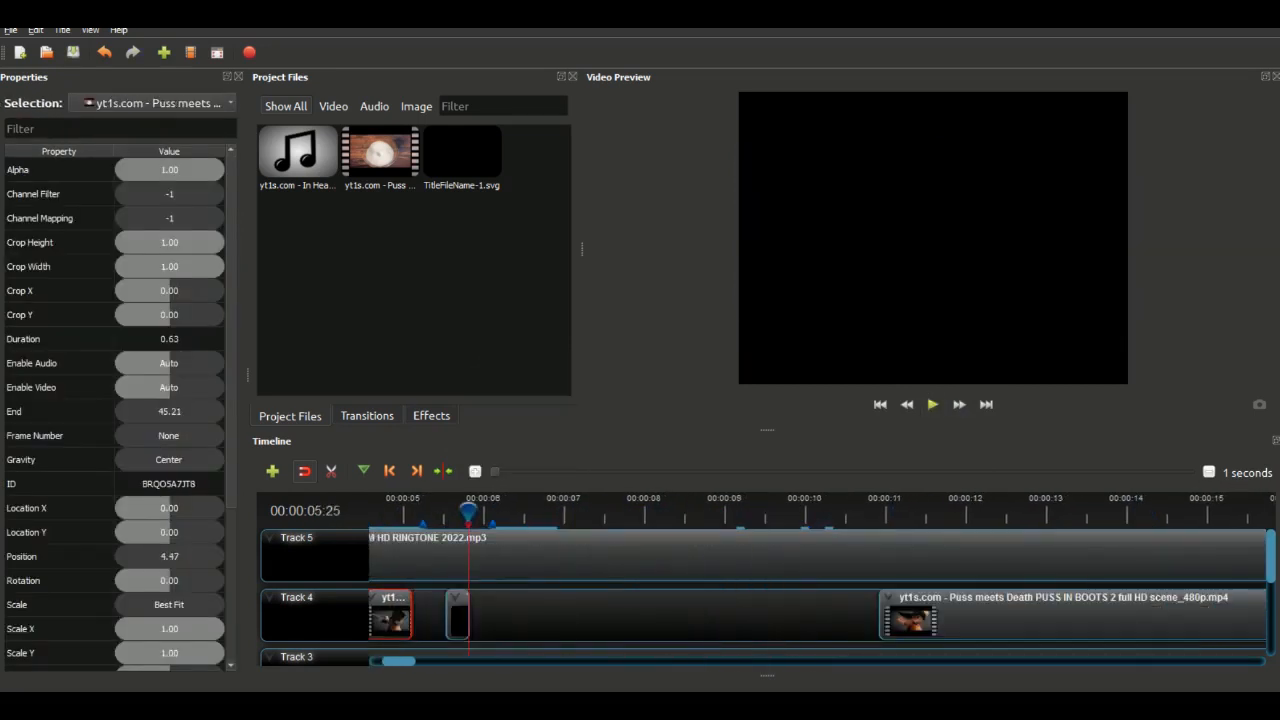
pyautogui.hscroll(-1, 818, 590)
pyautogui.moveTo(458, 615)
pyautogui.mouseDown()
pyautogui.moveTo(423, 615)
pyautogui.moveTo(481, 615)
pyautogui.mouseUp()
pyautogui.moveTo(508, 615); pyautogui.dragTo(492, 615)
pyautogui.click(503, 512)
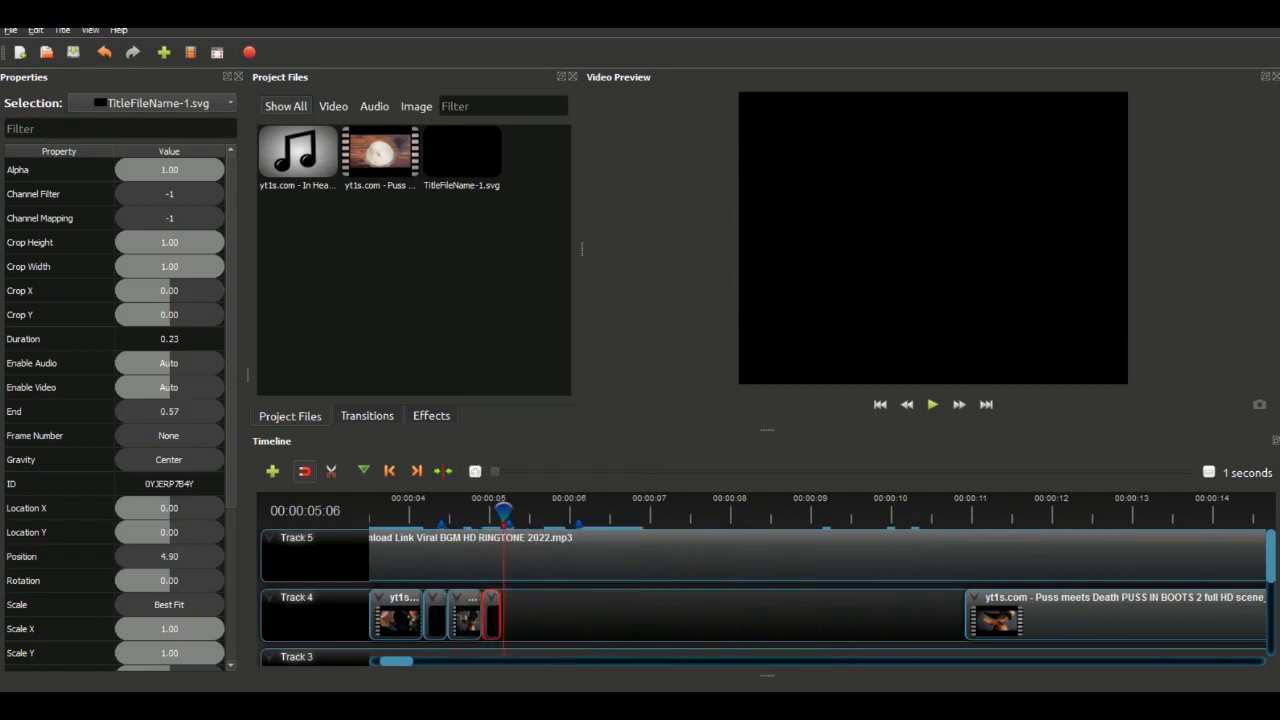
# Scrub to the sword-fighting scene and slice the remaining video at position 18.25, keeping the right side
pyautogui.moveTo(511, 512); pyautogui.dragTo(950, 512)
pyautogui.hscroll(5, 818, 590)
pyautogui.hscroll(-3, 818, 590)
pyautogui.moveTo(814, 512); pyautogui.dragTo(1220, 512)
pyautogui.rightClick(1020, 610)
pyautogui.moveTo(1050, 533)
pyautogui.click(960, 567)
# Slice the video at 00:00:20:01, keeping both sides, and move the 1.77-second piece to the sixth beat marker at position 5.27
pyautogui.rightClick(1109, 602)
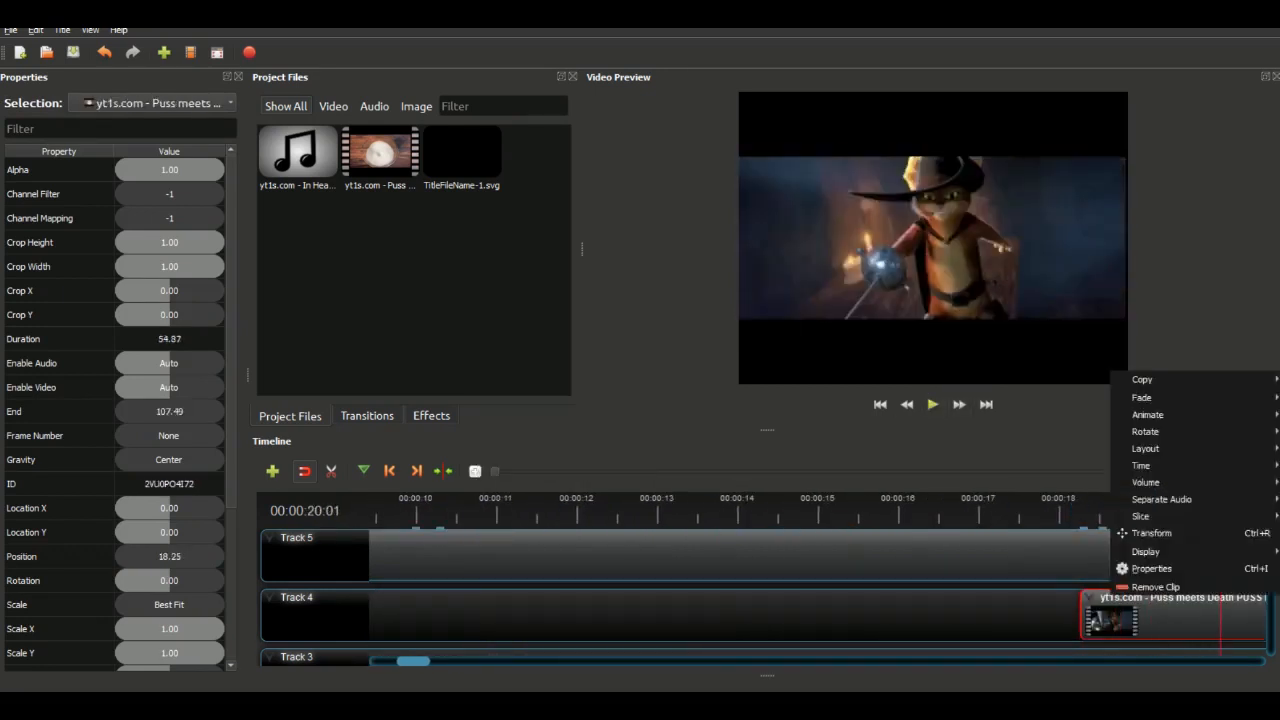
pyautogui.click(1050, 541)
pyautogui.moveTo(1109, 615); pyautogui.dragTo(480, 615)
# Slice the moved piece shortly after the seventh beat marker, keeping the left side, and play the edit
pyautogui.click(499, 512)
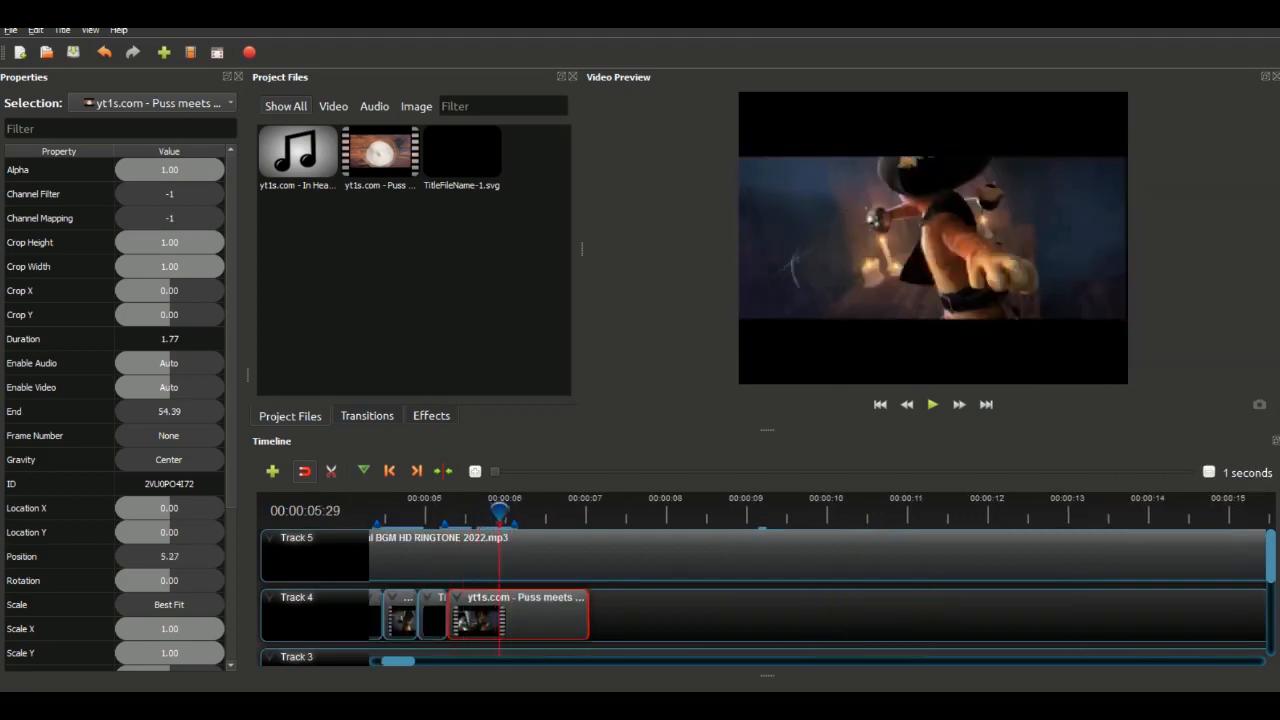
pyautogui.moveTo(499, 512); pyautogui.dragTo(648, 512)
pyautogui.moveTo(530, 512); pyautogui.dragTo(564, 512)
pyautogui.rightClick(548, 607)
pyautogui.moveTo(600, 528)
pyautogui.click(771, 545)
pyautogui.click(510, 512)
pyautogui.press('space')
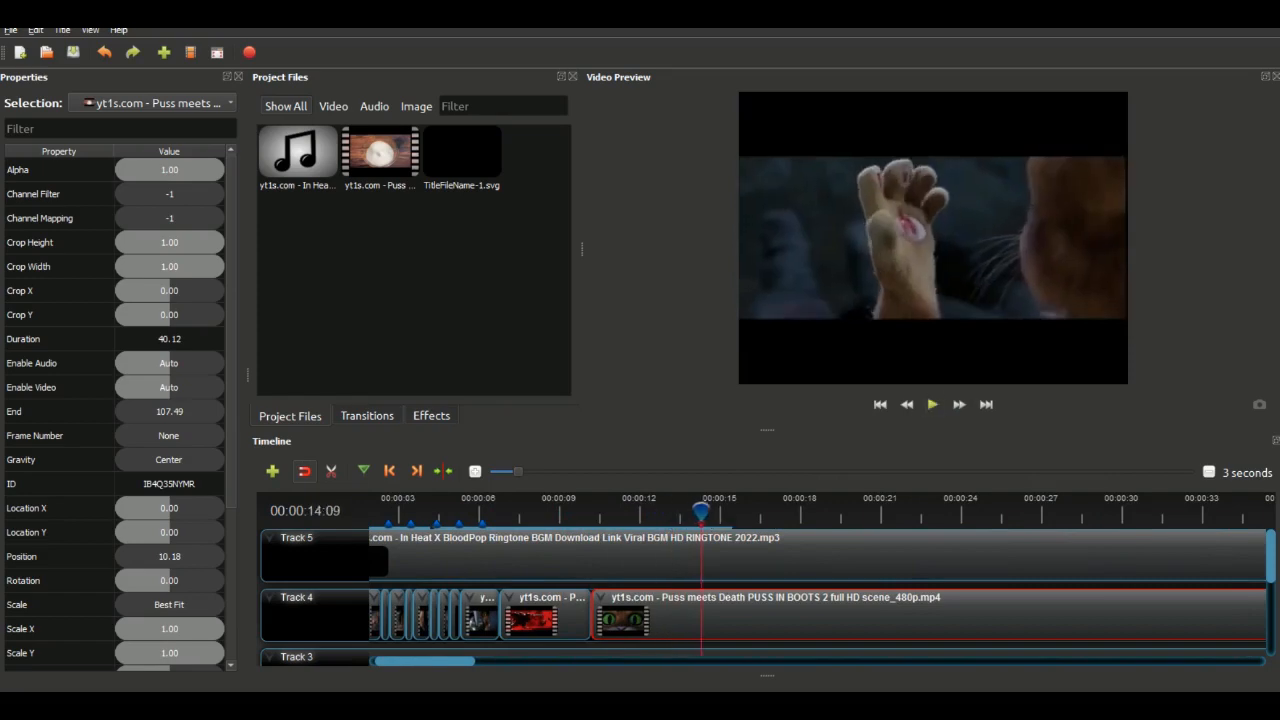
# Slice the last video clip on Track 4 at 00:00:13:12, keeping the left side
pyautogui.moveTo(701, 511)
pyautogui.mouseDown()
pyautogui.moveTo(572, 511)
pyautogui.moveTo(677, 511)
pyautogui.mouseUp()
pyautogui.rightClick(682, 627)
pyautogui.moveTo(760, 550)
pyautogui.click(915, 567)
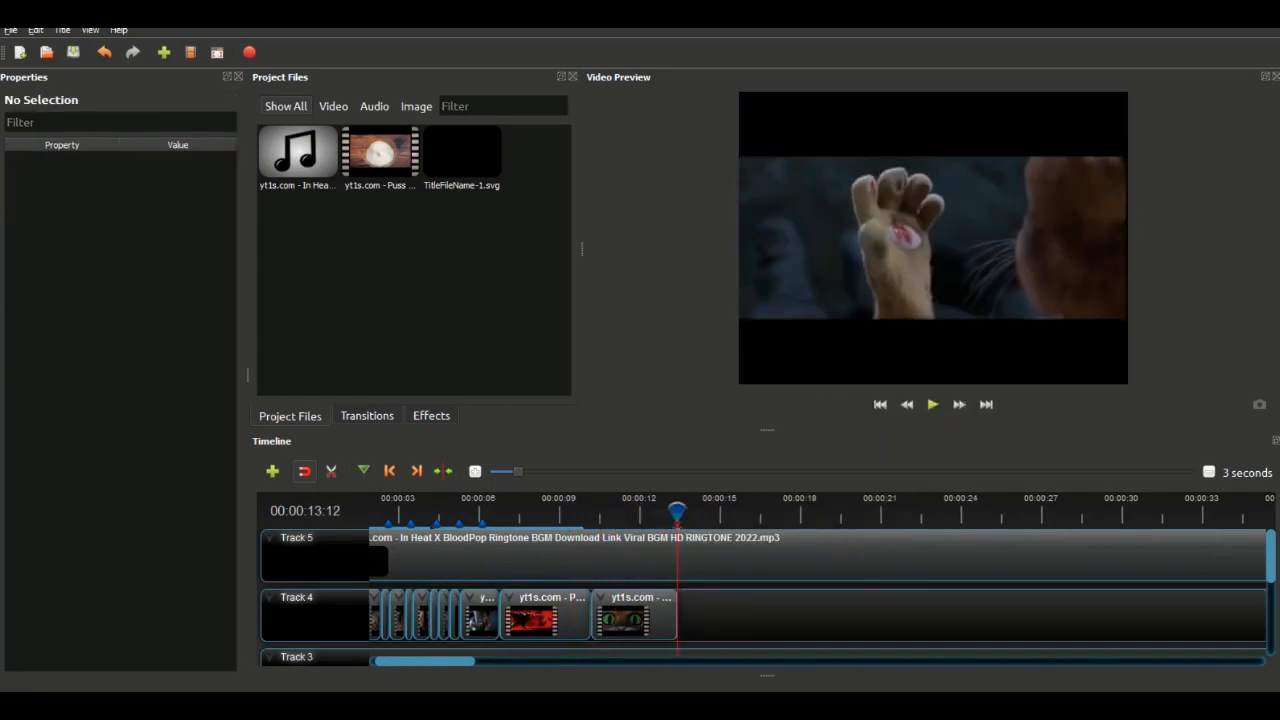
# Import the PUSS vs DEATH final battle video onto Track 4 and play it to find the scenes to cut
pyautogui.hotkey('ctrl', 'i')
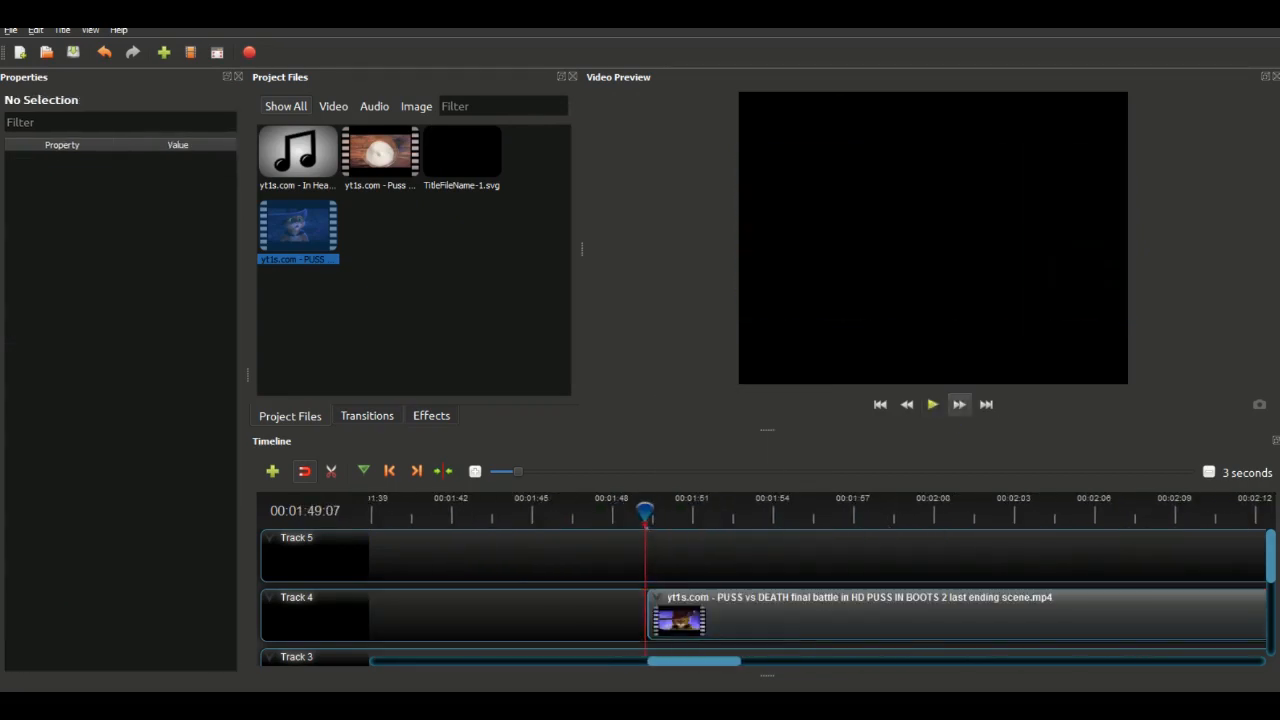
pyautogui.click(932, 404)
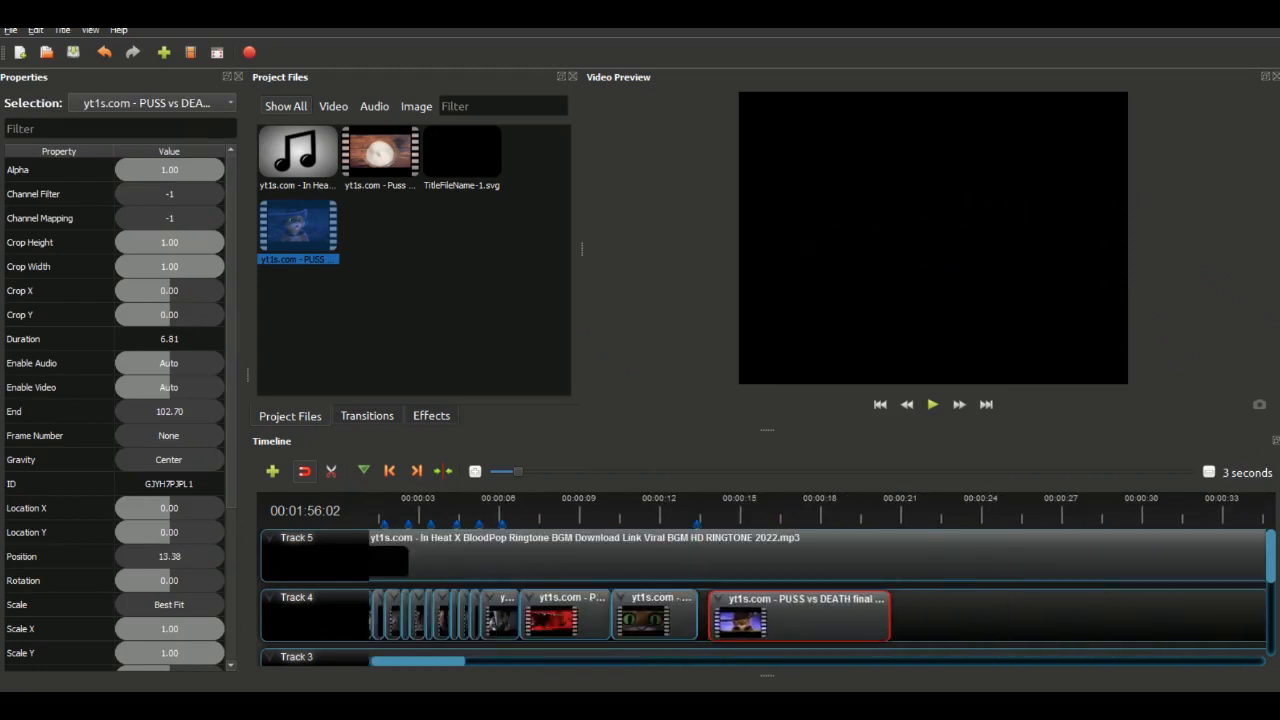
pyautogui.click(932, 404)
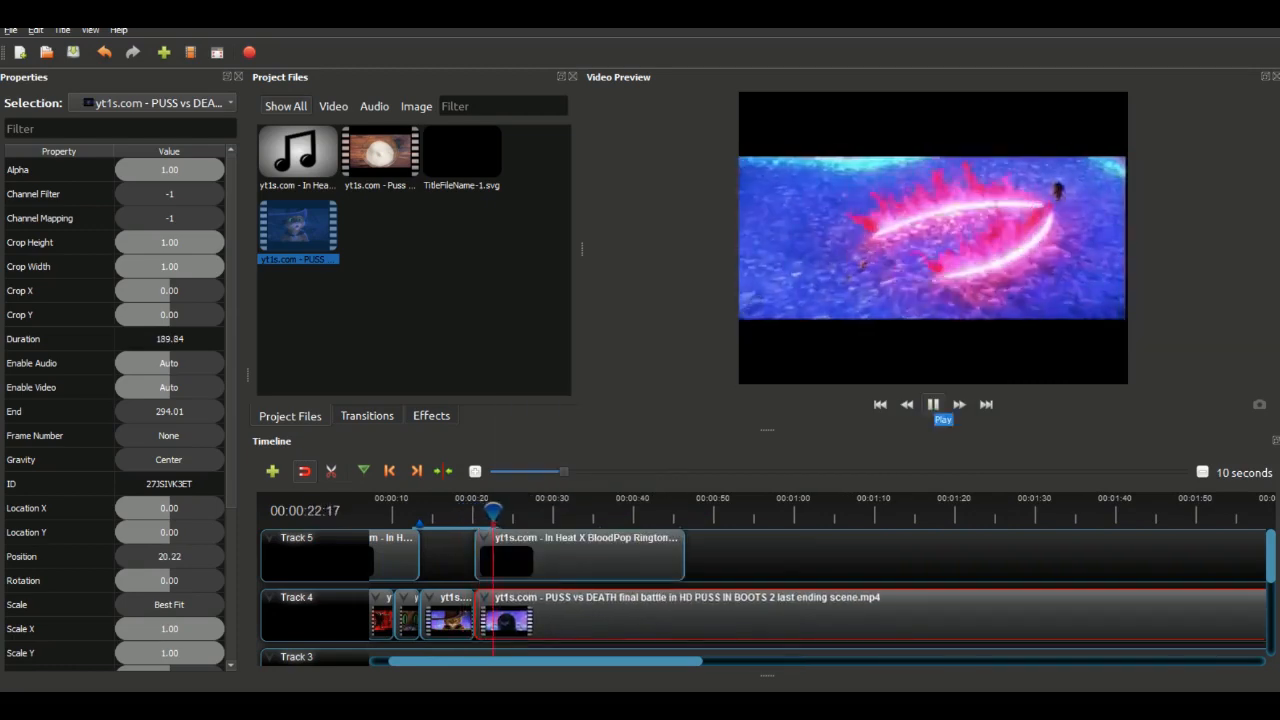
# Slice the final battle video at 00:00:54:04, keeping the right side, and move the rest to position 30.63
pyautogui.click(932, 404)
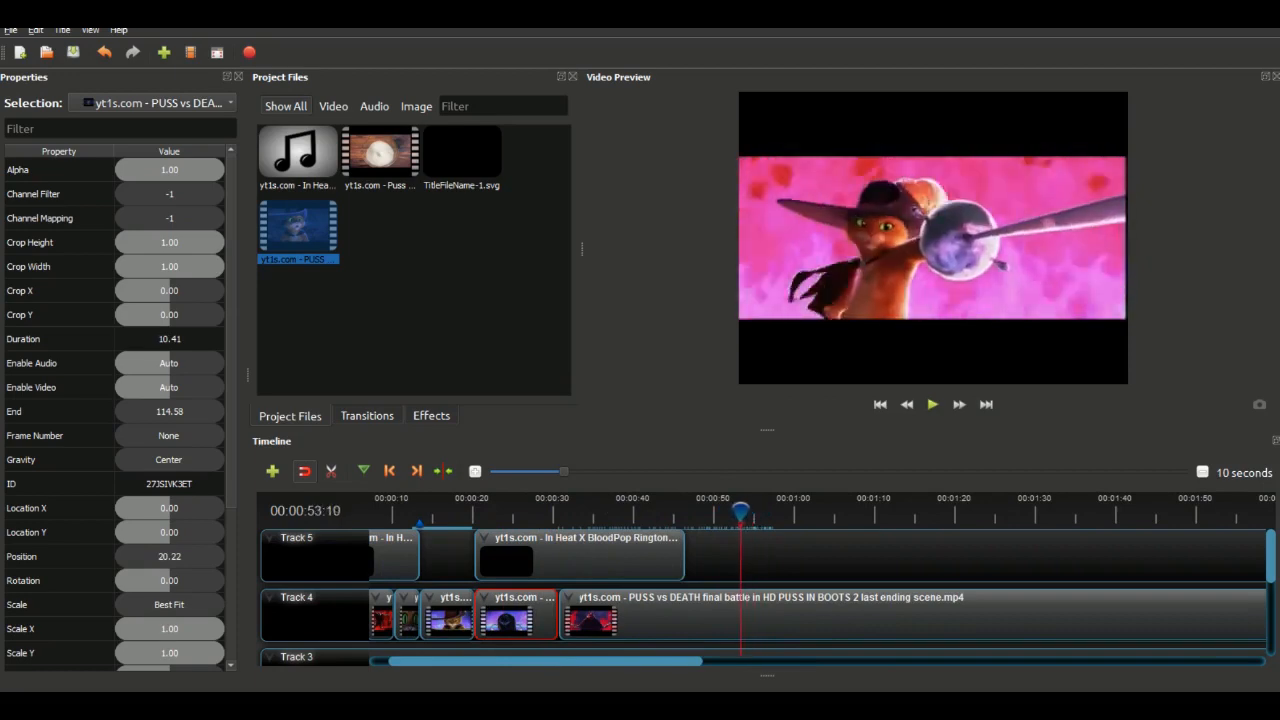
pyautogui.rightClick(717, 612)
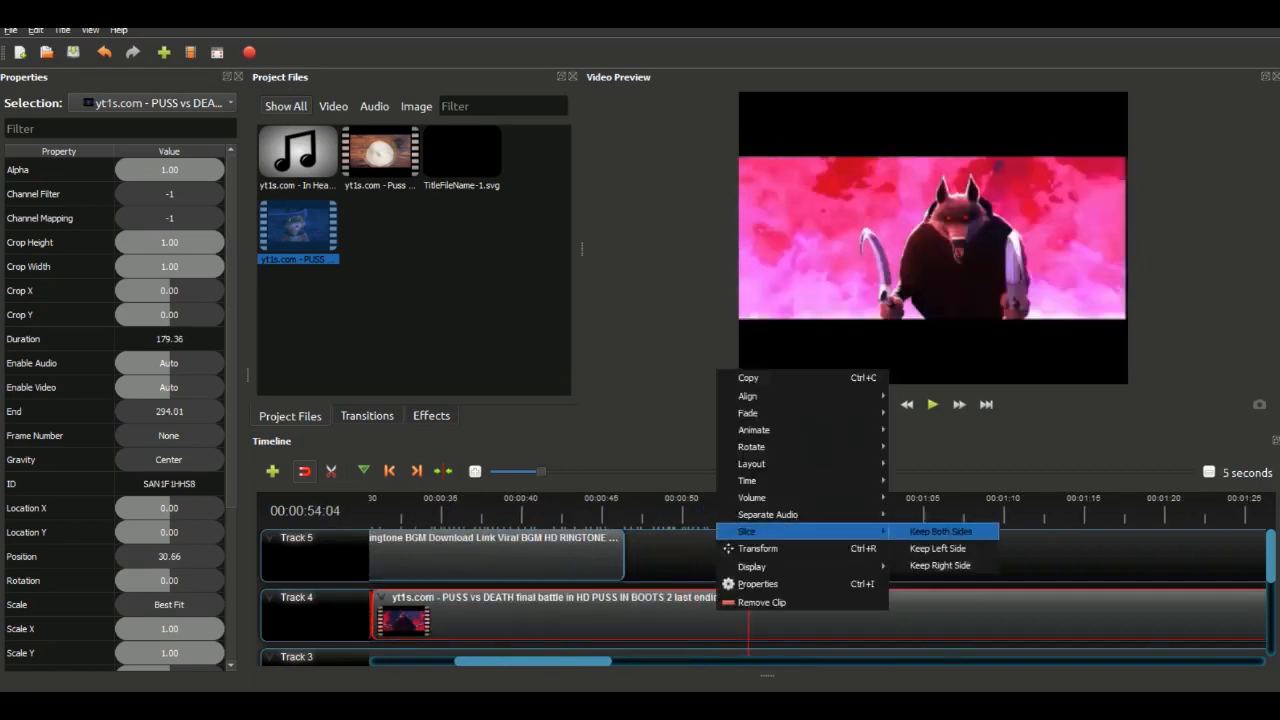
pyautogui.click(940, 529)
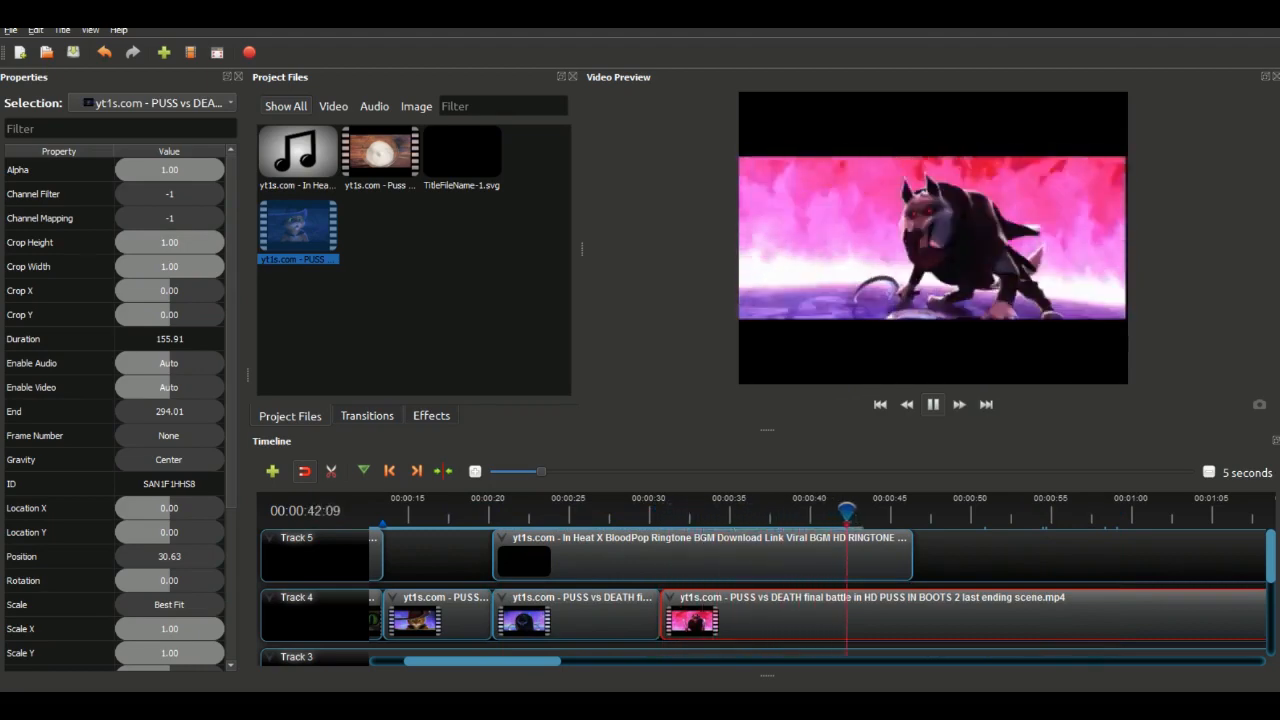
# Slice the final battle video after the 17.02-second section and again at 00:00:49:13, keeping both sides
pyautogui.click(1130, 528)
pyautogui.click(963, 510)
pyautogui.rightClick(966, 612)
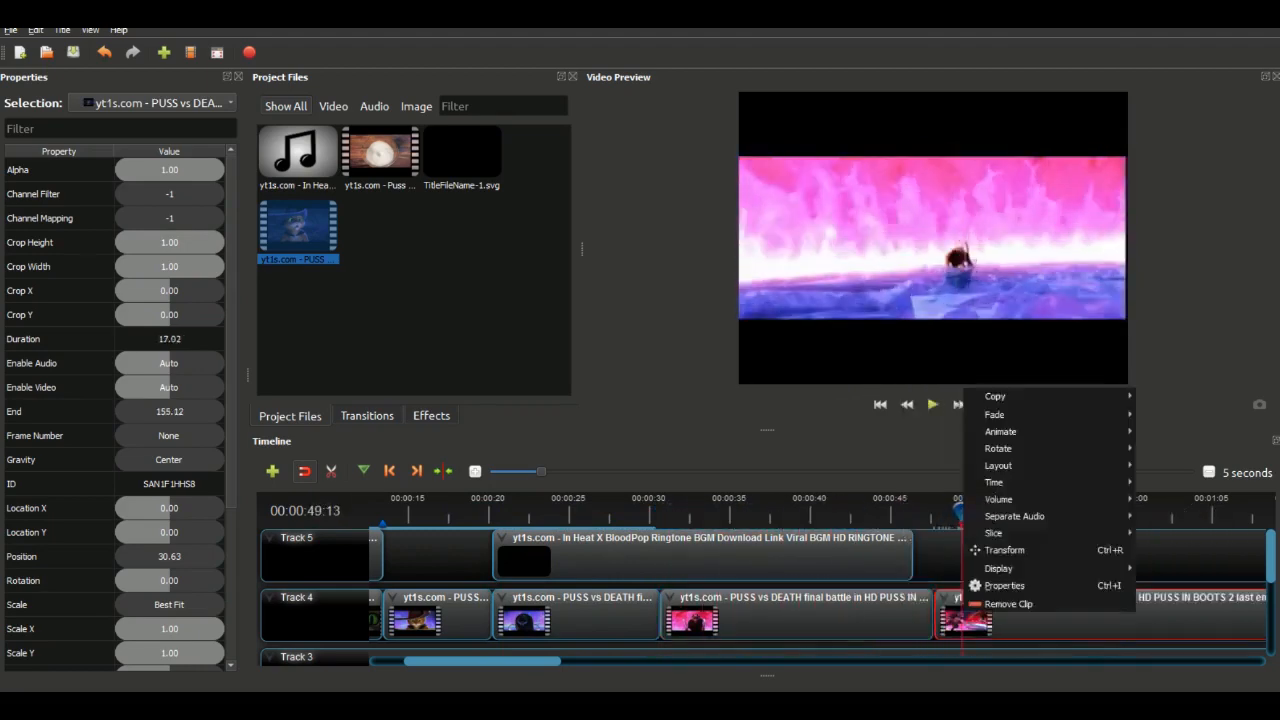
pyautogui.click(1190, 535)
# Shorten the clip at position 30.63 and move the 1.77-second piece directly after it to position 37.84
pyautogui.moveTo(963, 512); pyautogui.dragTo(774, 512)
pyautogui.rightClick(774, 606)
pyautogui.click(995, 528)
pyautogui.press('space')
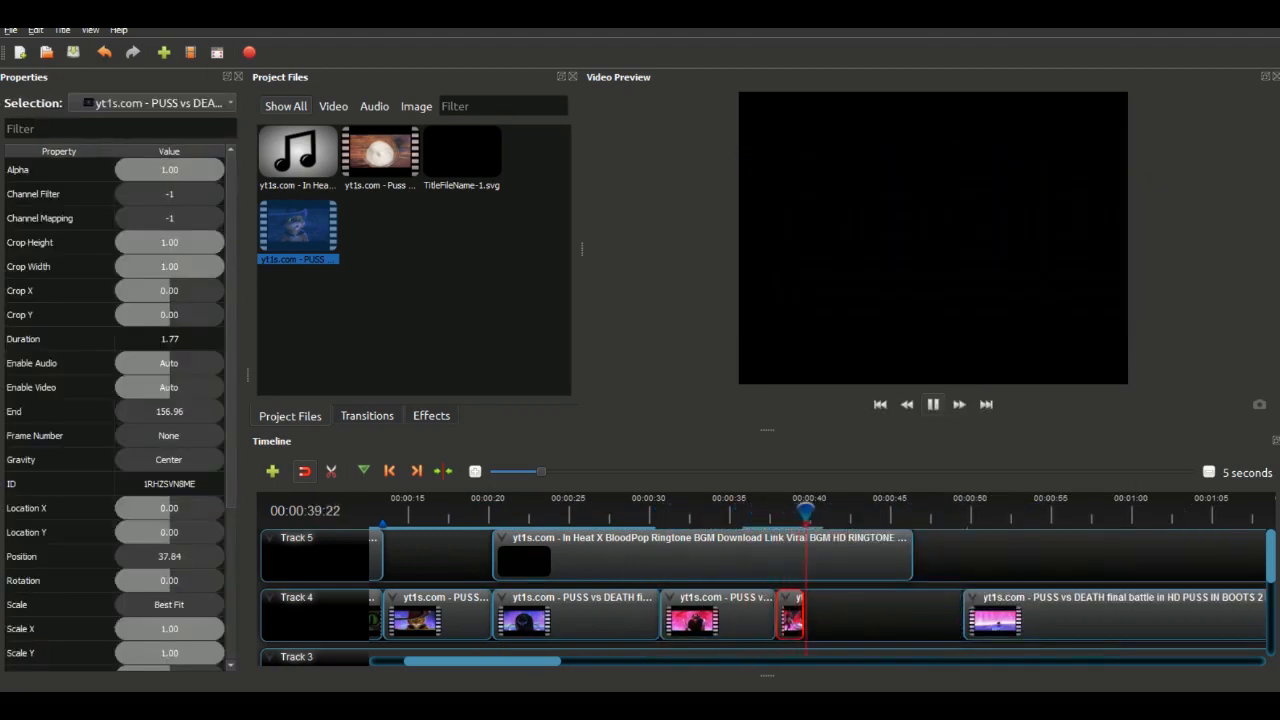
# Slice the remaining battle video at position 57.06, keeping both sides, and move the cut piece behind the 1.77-second clip
pyautogui.moveTo(948, 510); pyautogui.dragTo(1083, 510)
pyautogui.rightClick(1044, 605)
pyautogui.moveTo(1130, 527)
pyautogui.click(985, 527)
pyautogui.click(900, 510)
pyautogui.click(900, 555)
pyautogui.moveTo(1022, 615); pyautogui.dragTo(838, 615)
# Slice off the start of the moved piece to leave 4.60 seconds, align it at position 39.61 and play it
pyautogui.click(851, 510)
pyautogui.rightClick(856, 615)
pyautogui.click(1085, 575)
pyautogui.click(842, 510)
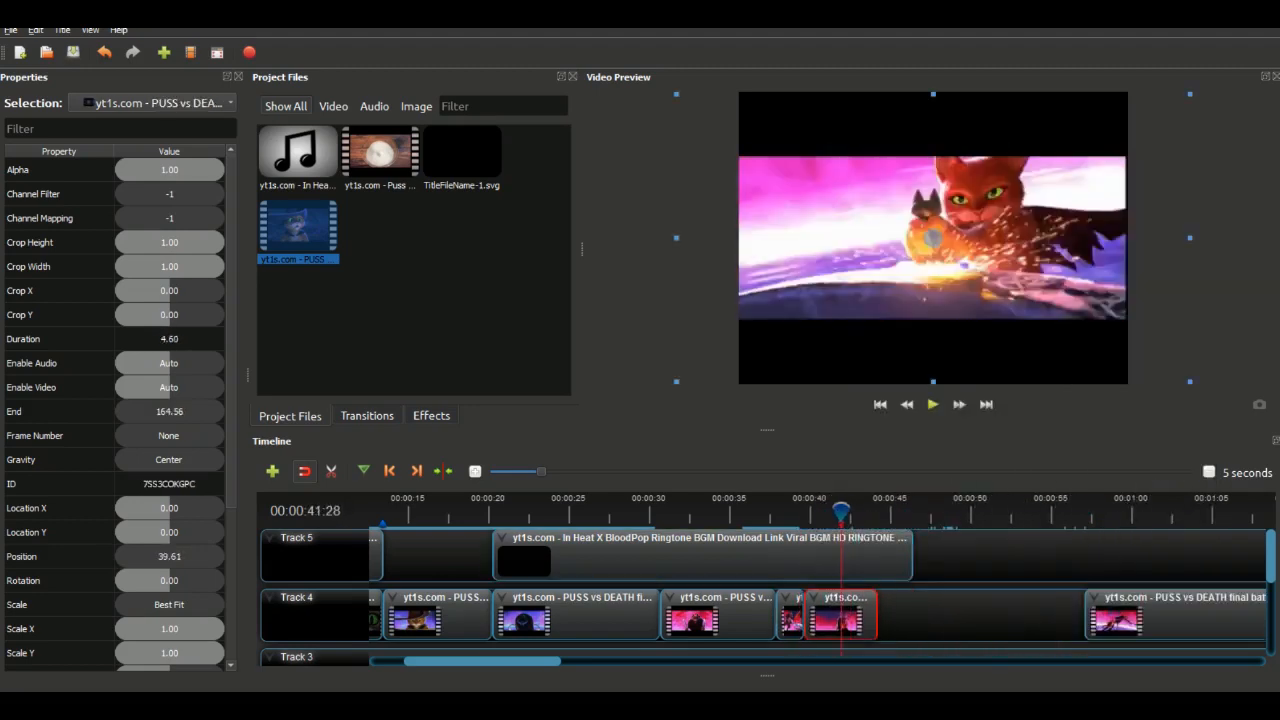
pyautogui.press('space')
# Find the last scene in the remaining battle video, cut away everything before it and move the rest to position 44.21
pyautogui.hscroll(3, 818, 590)
pyautogui.click(683, 510)
pyautogui.click(900, 615)
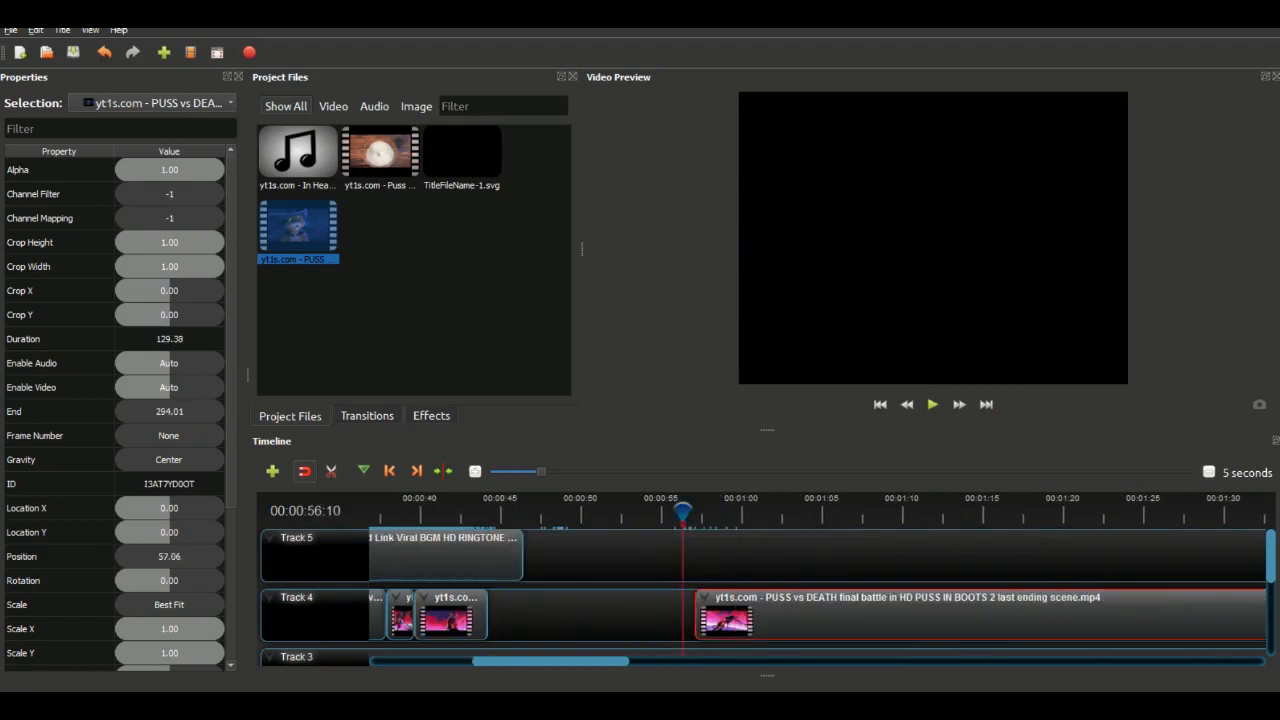
pyautogui.moveTo(836, 511); pyautogui.dragTo(1182, 511)
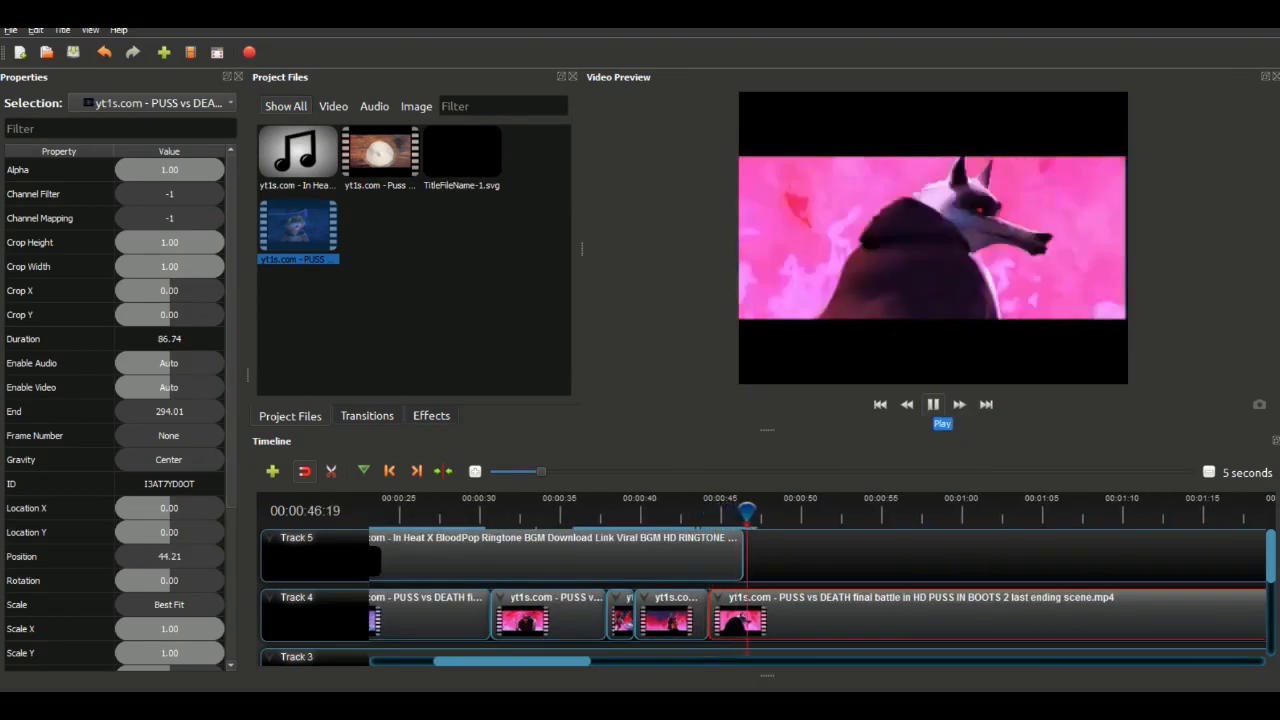
# Trim the remaining battle video to a 4.37-second piece and move it to position 51.92, making room to lengthen the preceding clip
pyautogui.rightClick(742, 612)
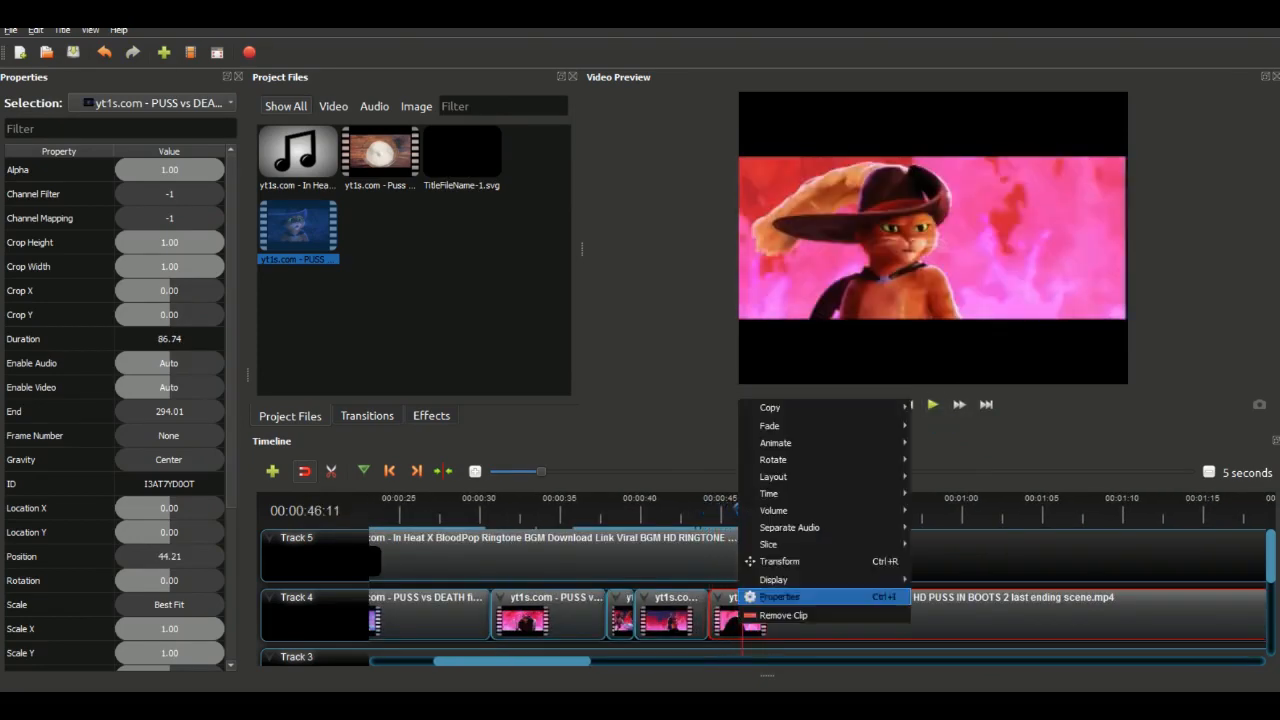
pyautogui.click(932, 404)
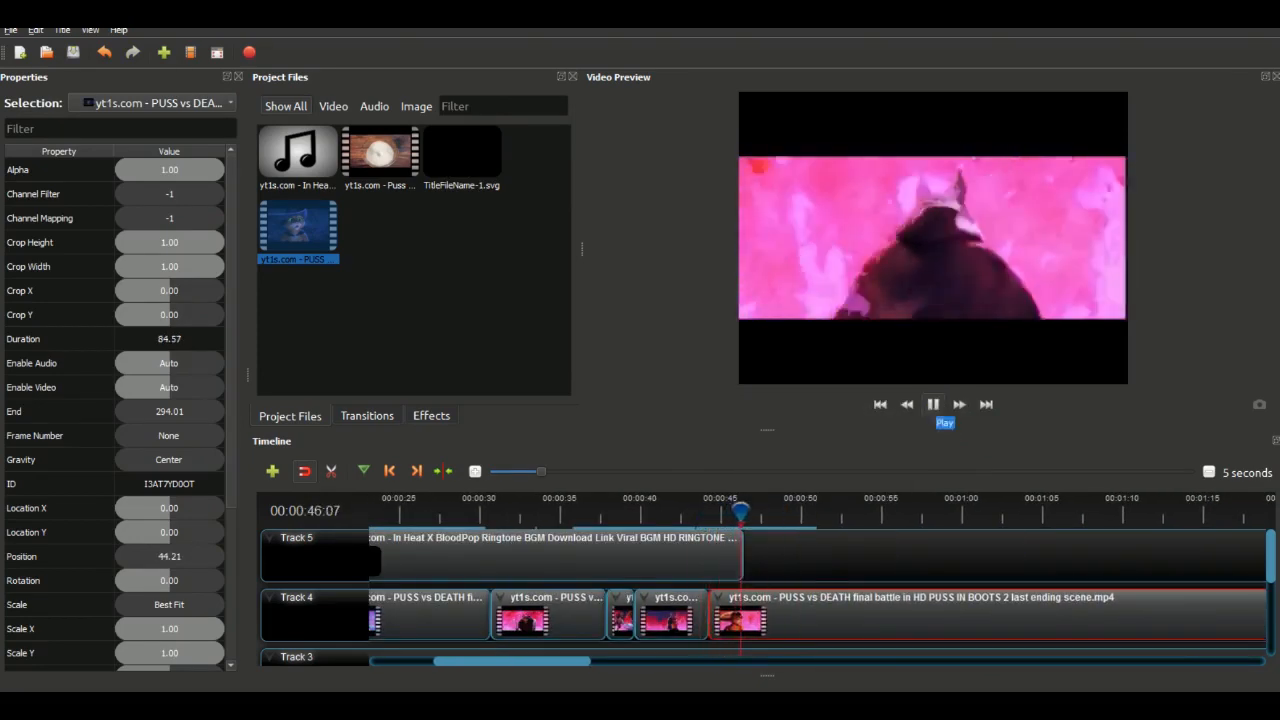
pyautogui.click(932, 404)
pyautogui.rightClick(665, 612)
pyautogui.moveTo(700, 481)
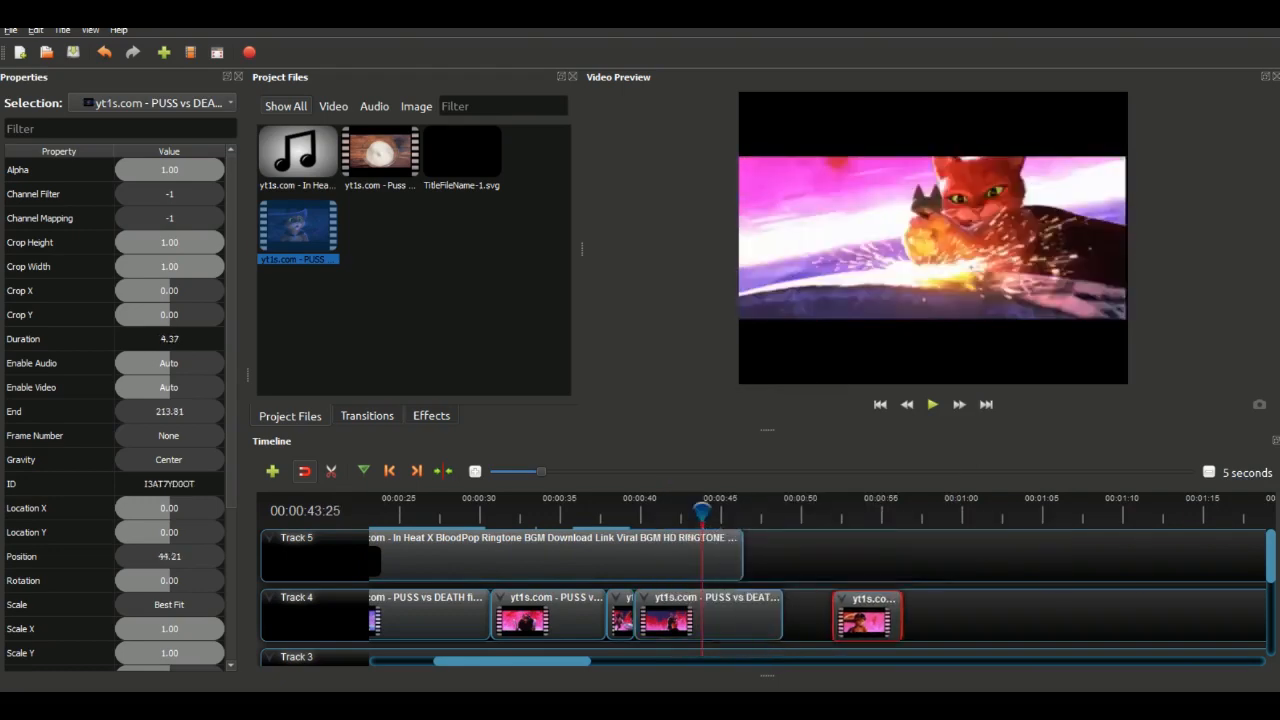
# Align the last scene at position 46.41, directly behind the trimmed preceding clip, and shorten it to 3.84 seconds
pyautogui.click(932, 404)
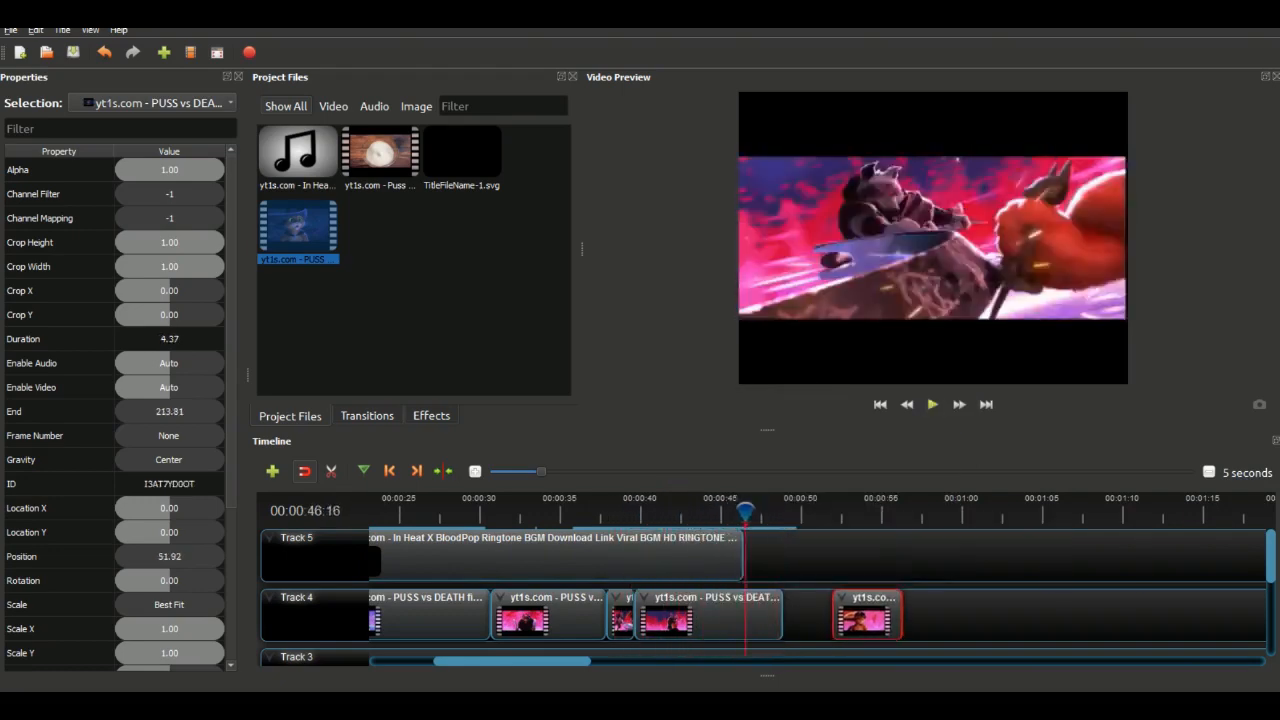
pyautogui.click(932, 404)
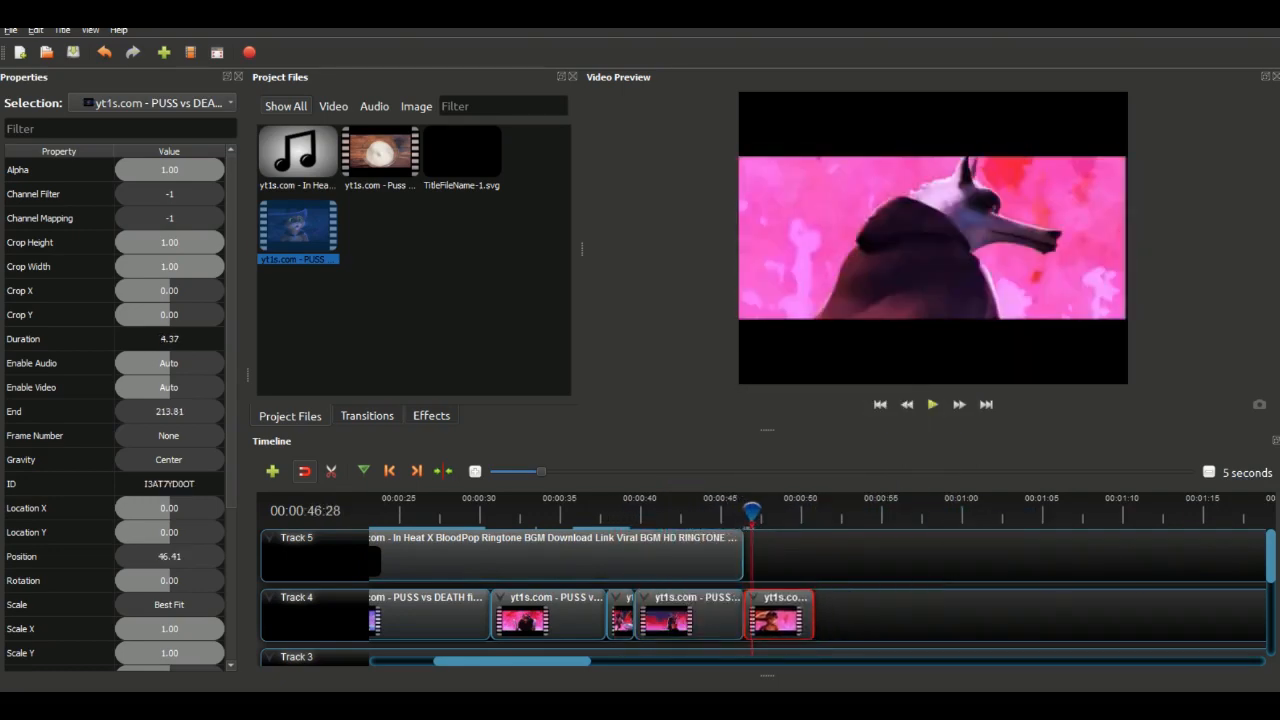
pyautogui.click(932, 404)
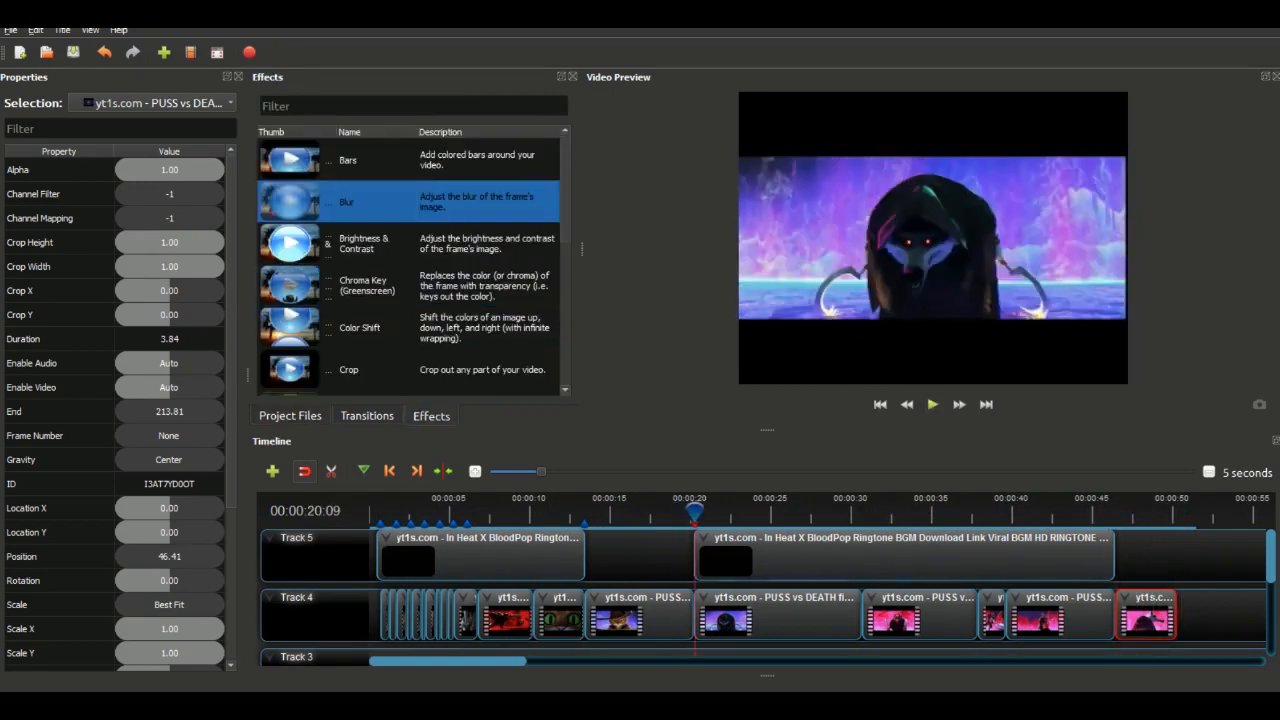
# Apply the Blur effect with keyframed horizontal and vertical radii of 6.00 at the start of the battle clip at 20:09
pyautogui.click(62, 169)
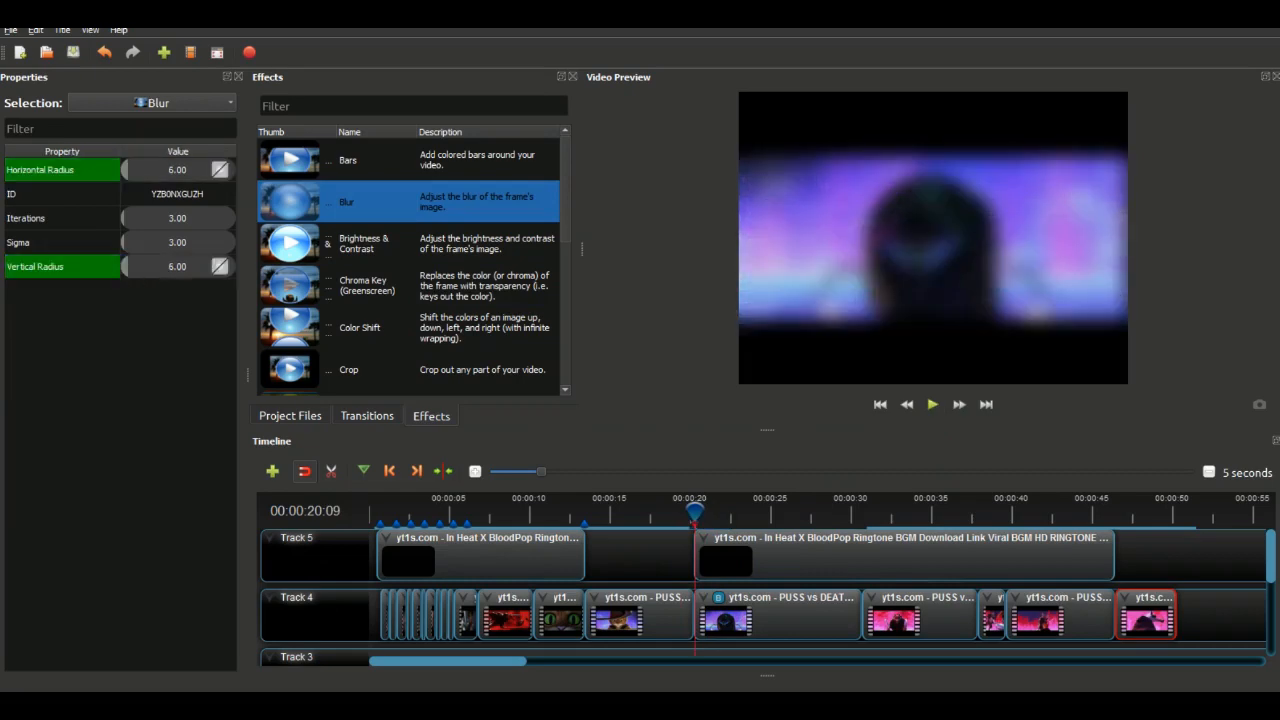
pyautogui.click(932, 404)
pyautogui.click(686, 510)
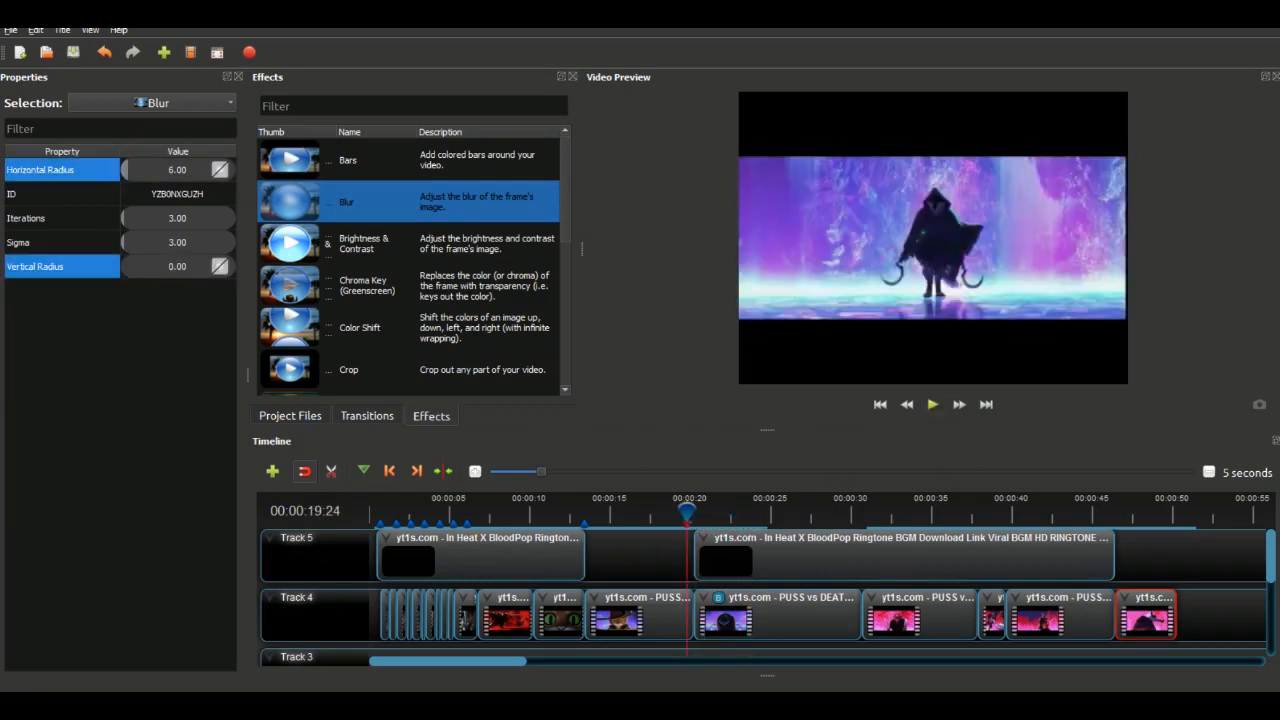
# Try the Brightness & Contrast effect with animated brightness at the start of the clip before the blurred one
pyautogui.moveTo(357, 243); pyautogui.dragTo(640, 615)
pyautogui.click(609, 597)
pyautogui.click(666, 510)
pyautogui.click(585, 510)
pyautogui.moveTo(177, 169); pyautogui.dragTo(206, 169)
pyautogui.click(593, 510)
pyautogui.click(177, 169)
pyautogui.click(556, 510)
# Play the brightness animation and remove the Brightness & Contrast effect from the clip
pyautogui.click(932, 404)
pyautogui.click(932, 404)
pyautogui.click(609, 597)
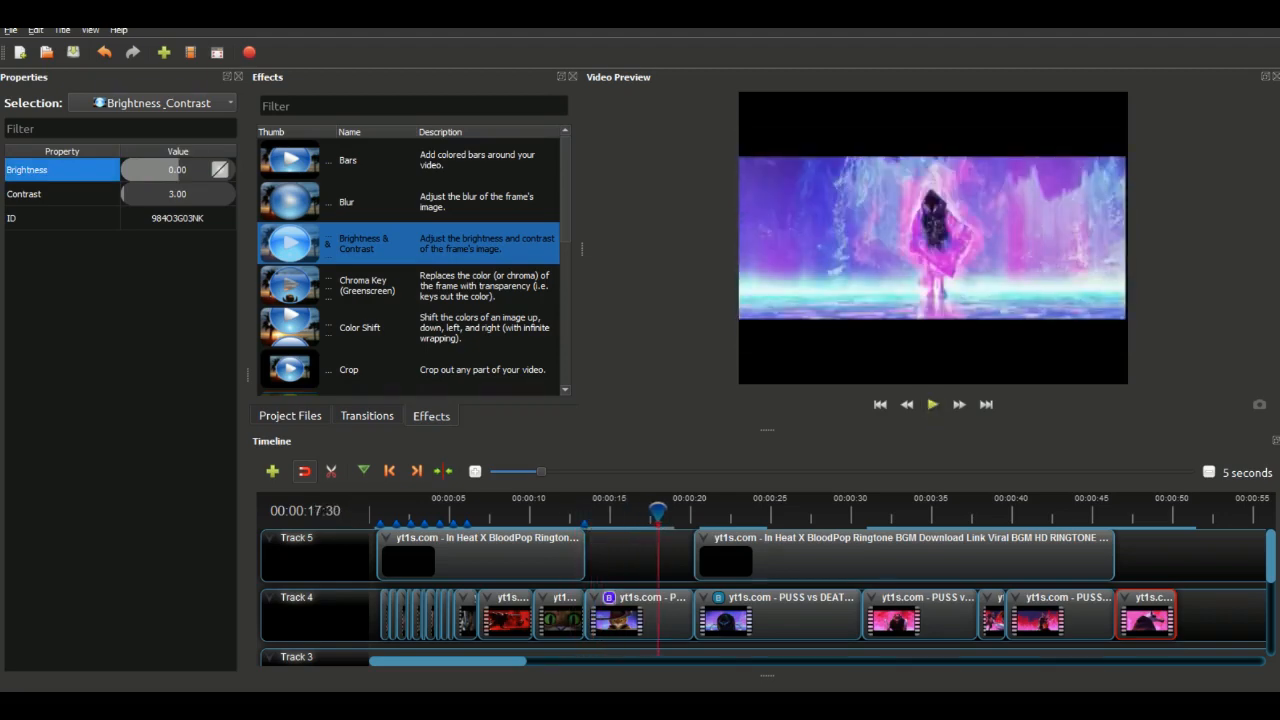
pyautogui.press('Delete')
# Add the Hue effect to the blurred battle clip and set its hue to 0.19 at 23:22
pyautogui.click(623, 510)
pyautogui.click(1022, 510)
pyautogui.scroll(-1, 408, 262)
pyautogui.click(408, 369)
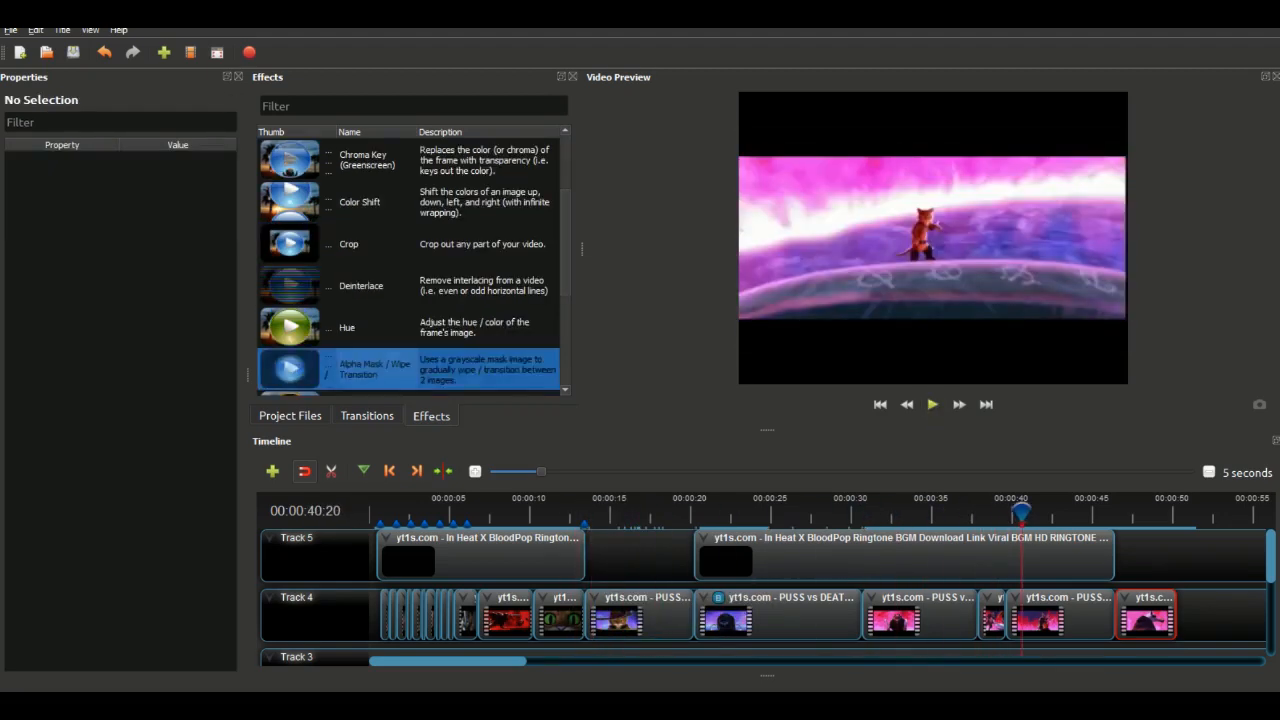
pyautogui.click(357, 327)
pyautogui.moveTo(357, 327); pyautogui.dragTo(778, 615)
pyautogui.click(749, 510)
pyautogui.click(732, 597)
pyautogui.moveTo(130, 169); pyautogui.dragTo(182, 169)
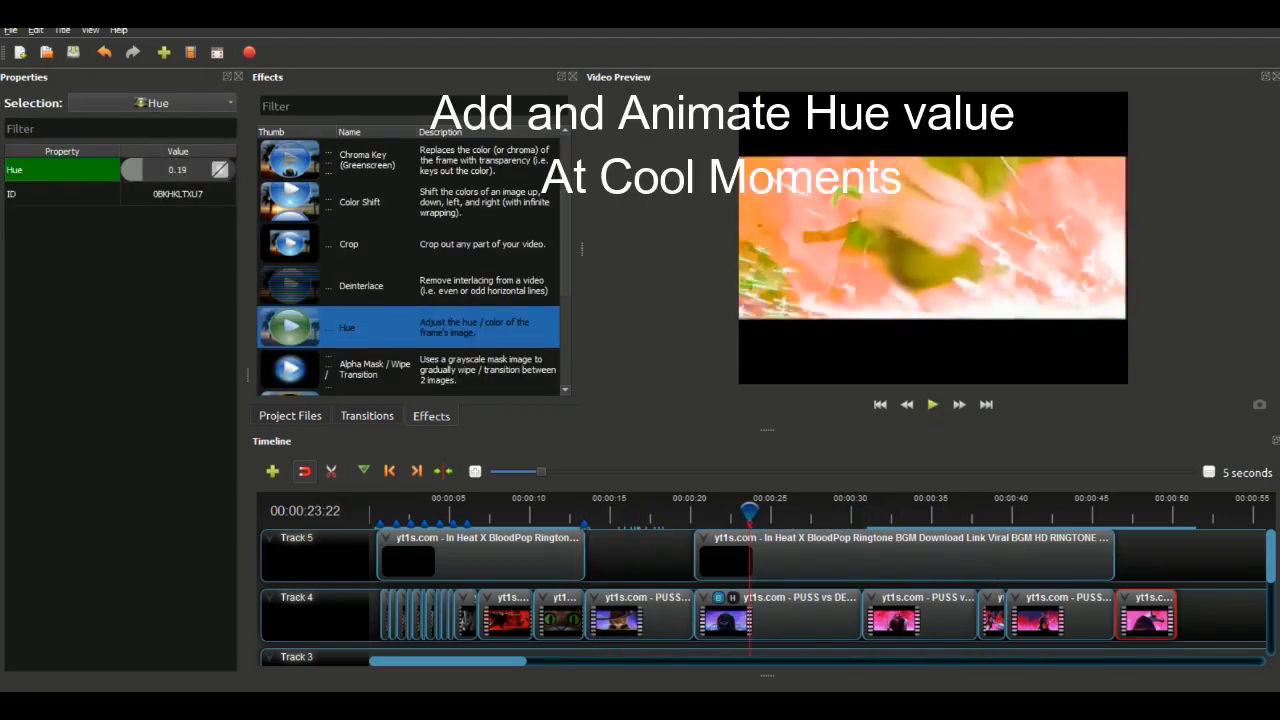
# Keyframe the hue at the battle clip's start at 20:09, adjust it about a second further on, and play the transition
pyautogui.click(694, 510)
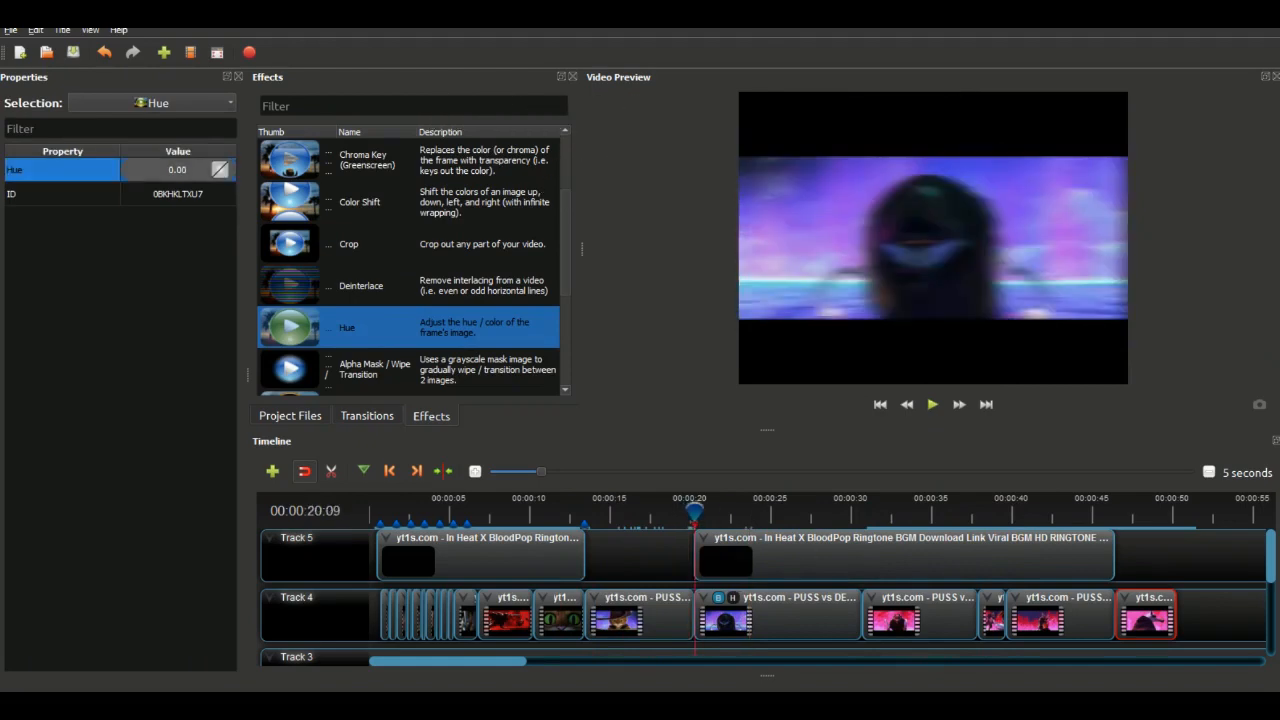
pyautogui.rightClick(185, 170)
pyautogui.click(236, 231)
pyautogui.moveTo(695, 510); pyautogui.dragTo(714, 510)
pyautogui.moveTo(185, 169)
pyautogui.mouseDown()
pyautogui.moveTo(129, 169)
pyautogui.moveTo(182, 169)
pyautogui.mouseUp()
pyautogui.click(655, 510)
pyautogui.click(932, 404)
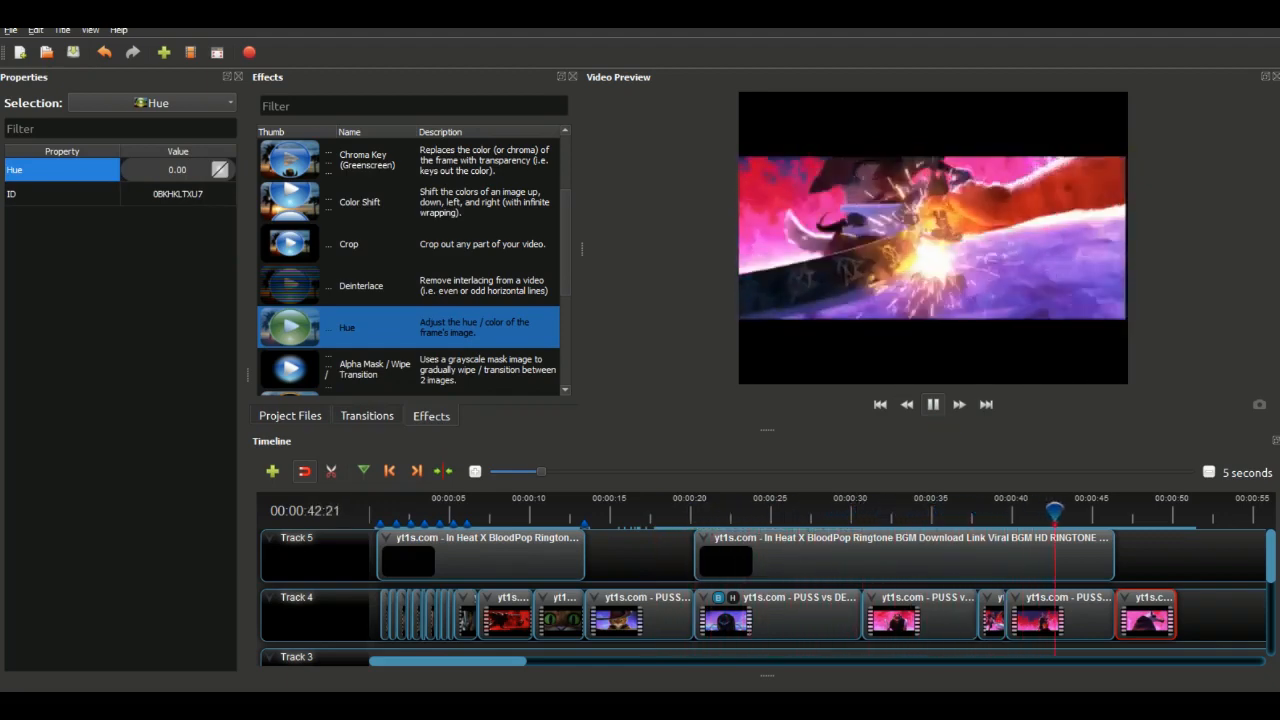
# Add the Hue effect to the red clip, insert a 0.00 keyframe at its start and raise the hue just after it
pyautogui.click(932, 404)
pyautogui.click(463, 510)
pyautogui.moveTo(378, 327); pyautogui.dragTo(505, 615)
pyautogui.click(502, 597)
pyautogui.rightClick(195, 170)
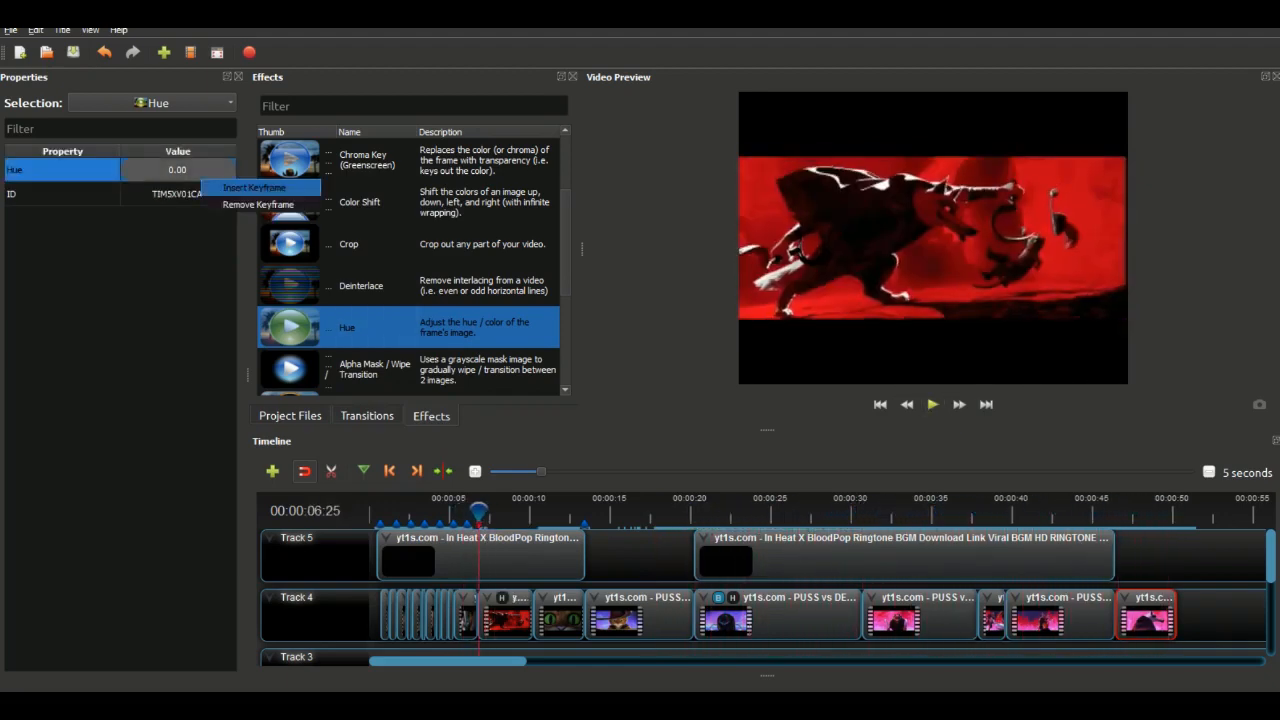
pyautogui.click(251, 186)
pyautogui.click(482, 510)
pyautogui.moveTo(177, 169); pyautogui.dragTo(236, 169)
# Play the red clip's hue animation and check it again with the timeline at the 1-second scale
pyautogui.click(466, 510)
pyautogui.click(932, 404)
pyautogui.click(932, 404)
pyautogui.moveTo(541, 471); pyautogui.dragTo(495, 471)
pyautogui.click(935, 510)
pyautogui.moveTo(935, 510); pyautogui.dragTo(876, 510)
pyautogui.press('space')
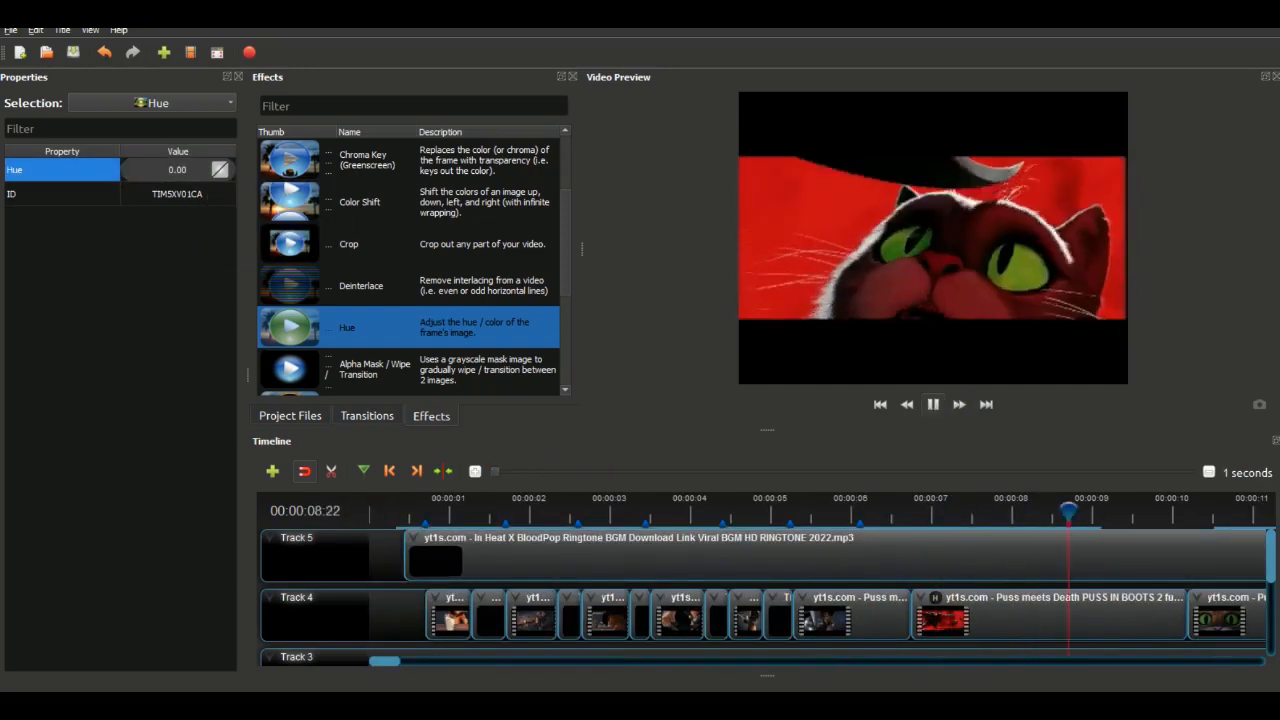
pyautogui.press('space')
pyautogui.click(1034, 510)
pyautogui.press('Delete')
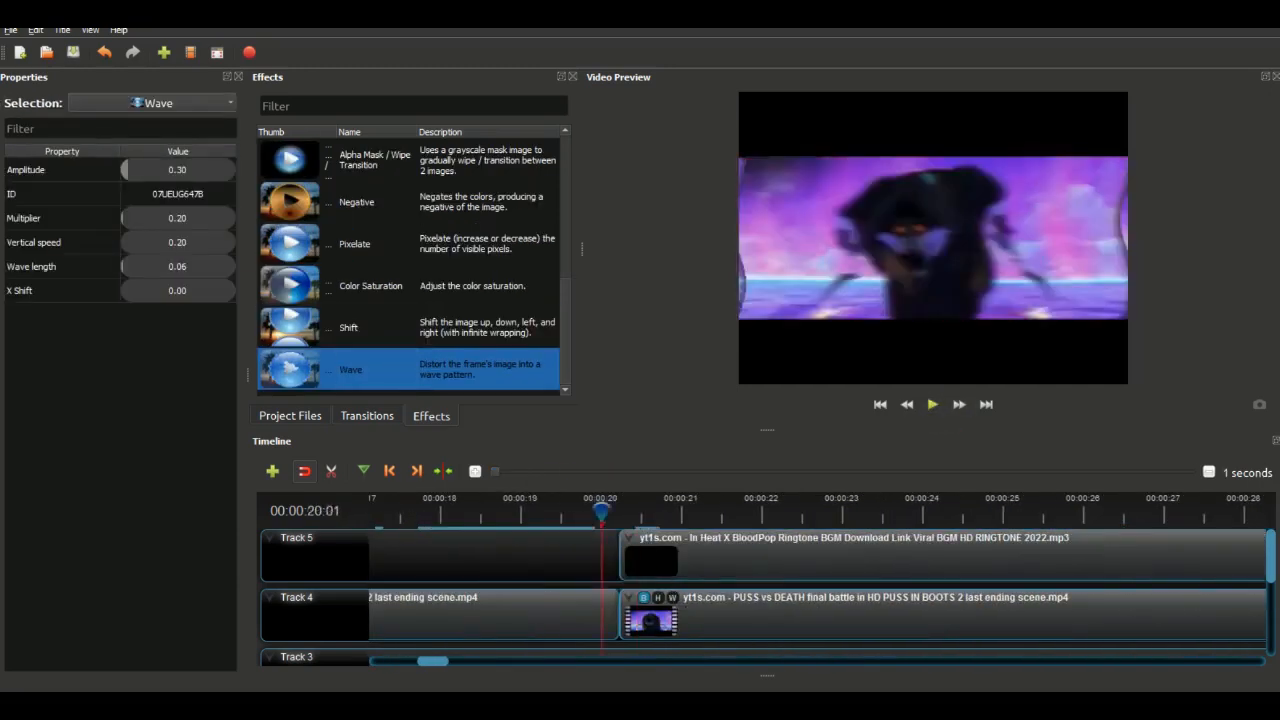
# Try a Wave effect amplitude of 1.00 at the start of the blurred battle clip
pyautogui.moveTo(128, 169); pyautogui.dragTo(143, 169)
pyautogui.click(632, 510)
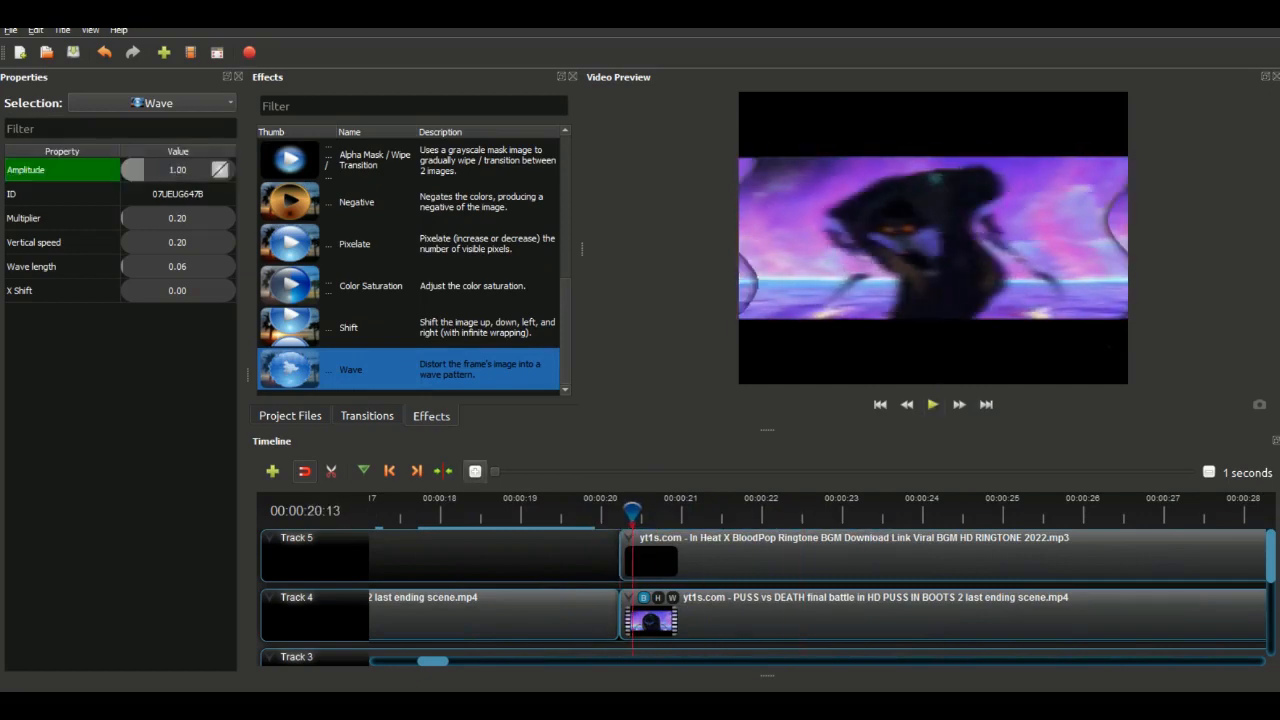
pyautogui.moveTo(632, 510)
pyautogui.mouseDown()
pyautogui.moveTo(621, 510)
pyautogui.moveTo(632, 510)
pyautogui.mouseUp()
# Play the section around 20 seconds with the wave distortion and remove the Wave effect from the clip
pyautogui.click(583, 510)
pyautogui.press('space')
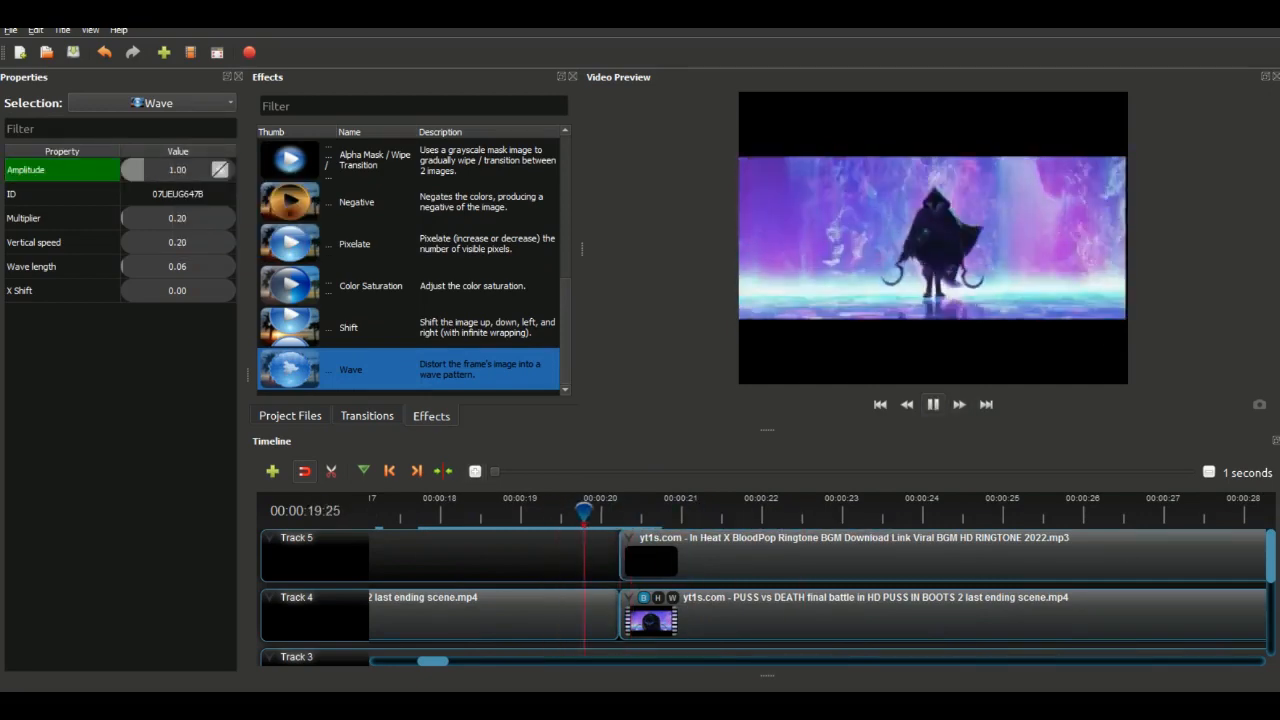
pyautogui.click(617, 510)
pyautogui.press('space')
pyautogui.press('space')
pyautogui.click(632, 510)
pyautogui.click(932, 404)
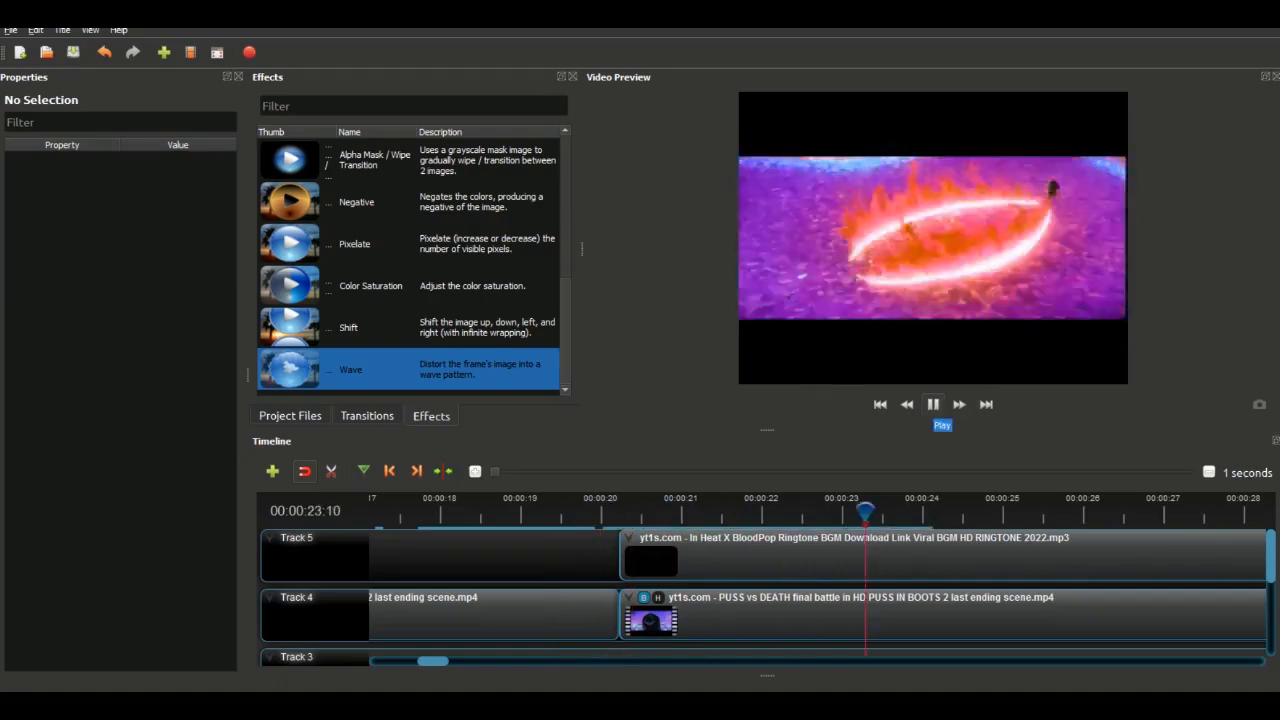